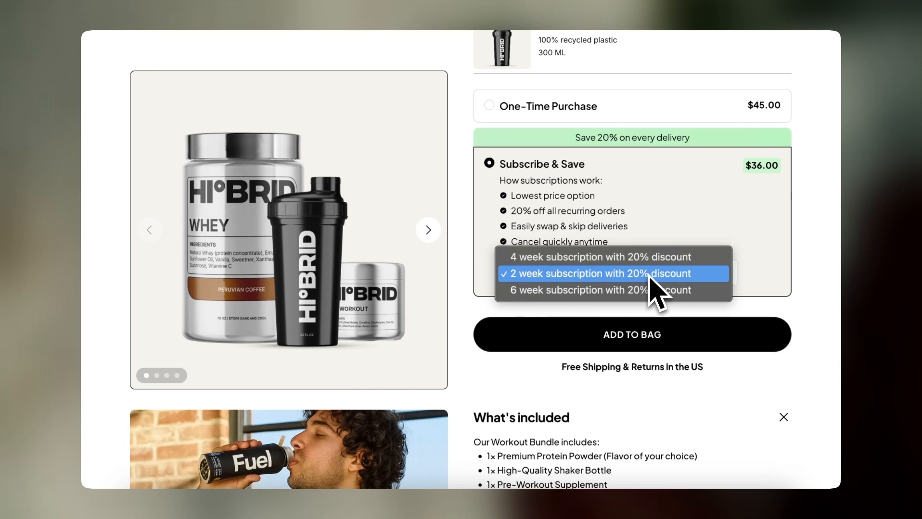
Choose the 4 week subscription with 20% discount under Subscribe & Save on the Workout Bundle product page
left_click(651, 260)
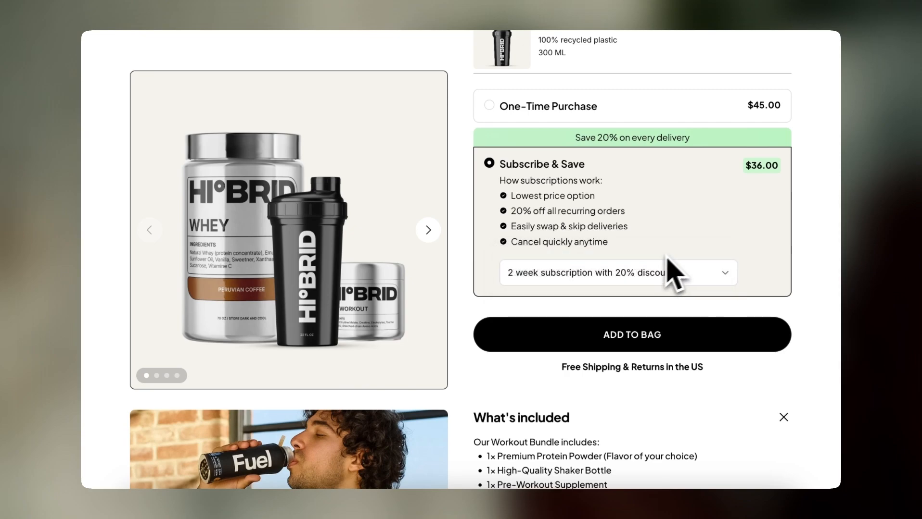
scroll(677, 263, "down", 5)
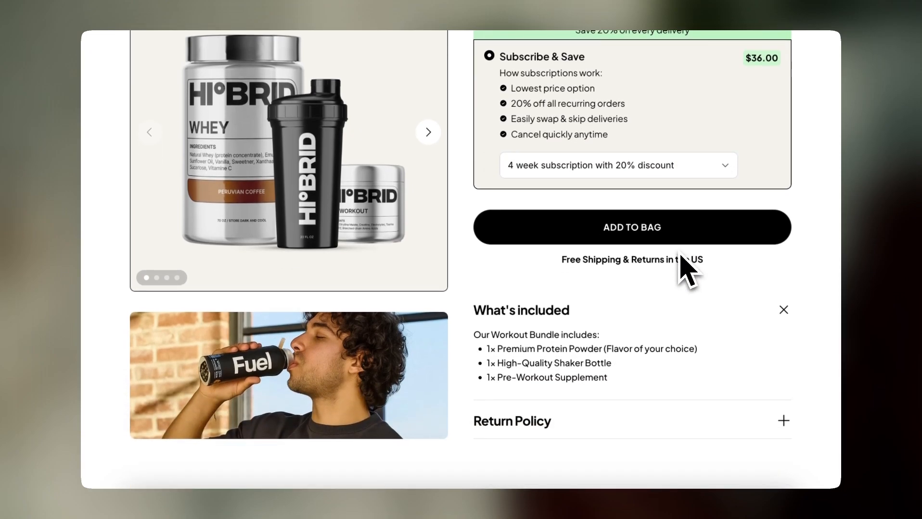
scroll(688, 271, "up", 10)
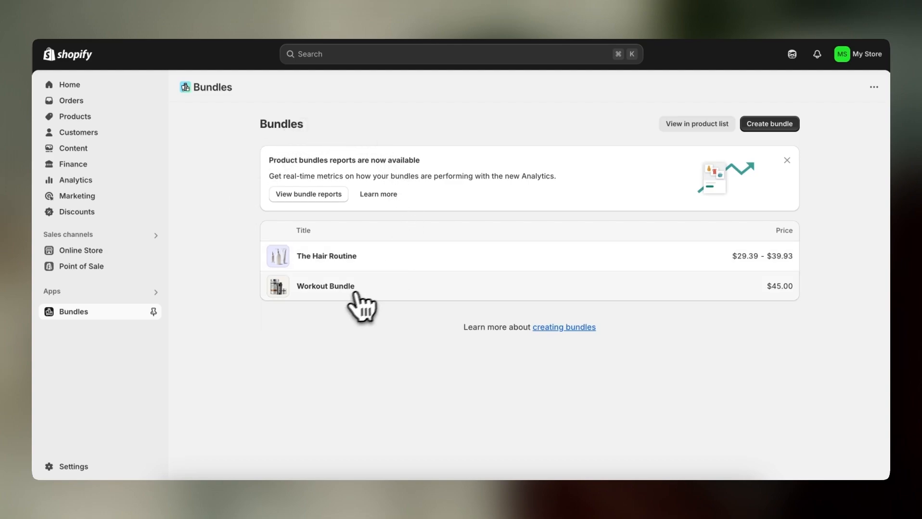
Open the Workout Bundle in Shopify Bundles and review its subscription plans in Recharge
left_click(340, 291)
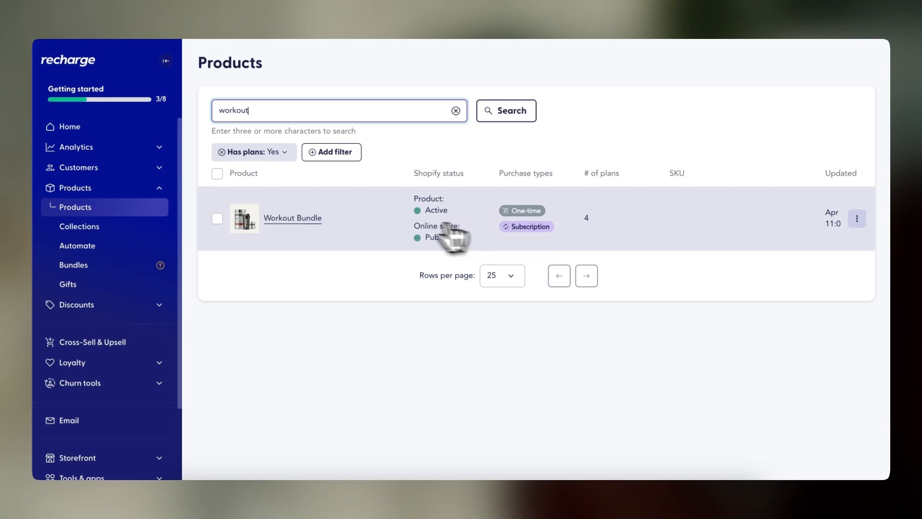
left_click(329, 226)
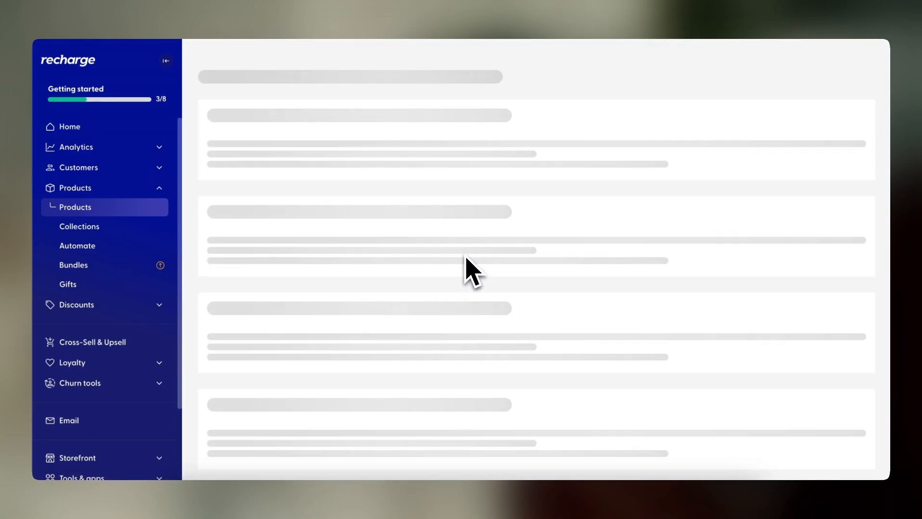
scroll(524, 288, "down", 6)
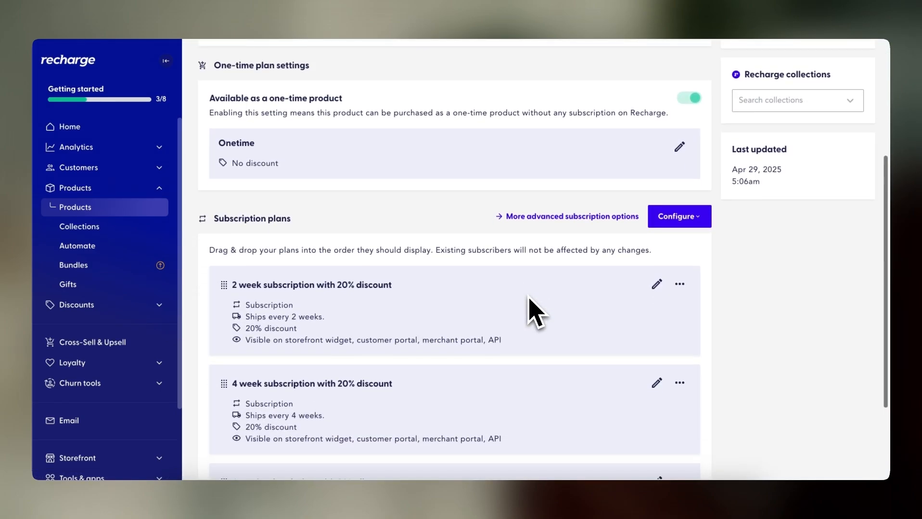
scroll(534, 313, "down", 2)
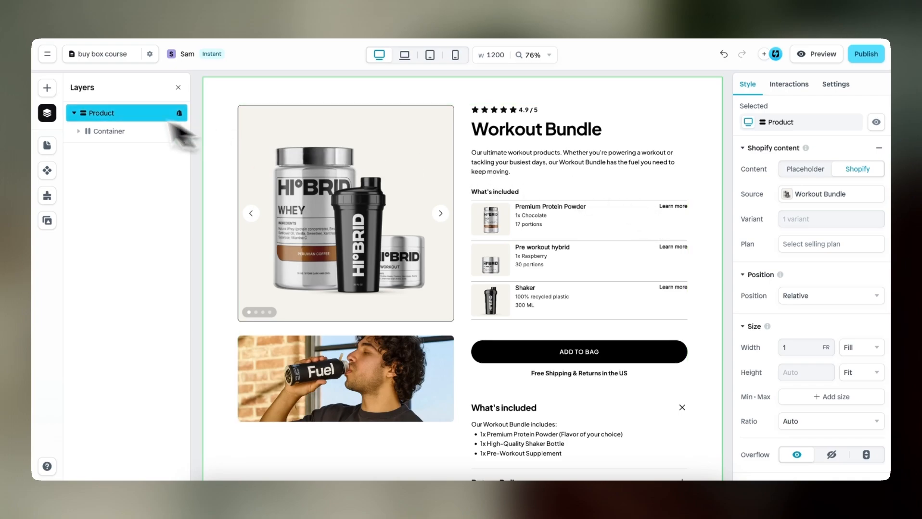
Insert a selling plan selector above the Add to Bag button and remove its own placeholder Shopify content source
left_click(48, 89)
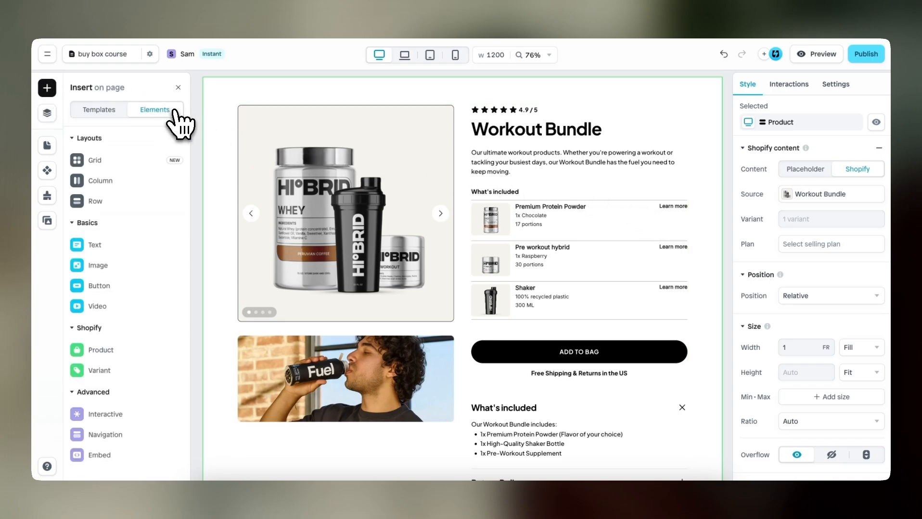
mouse_move(147, 344)
mouse_move(134, 380)
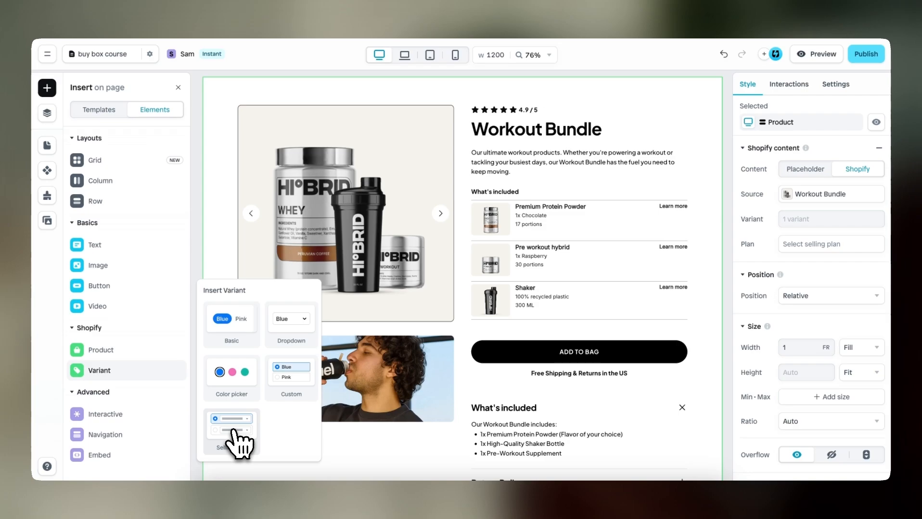
left_click_drag(234, 431, 515, 331)
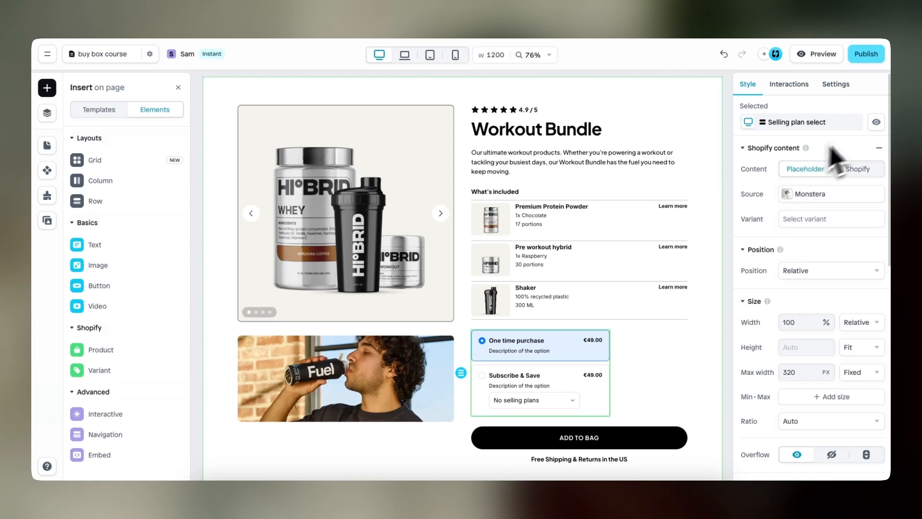
left_click(880, 149)
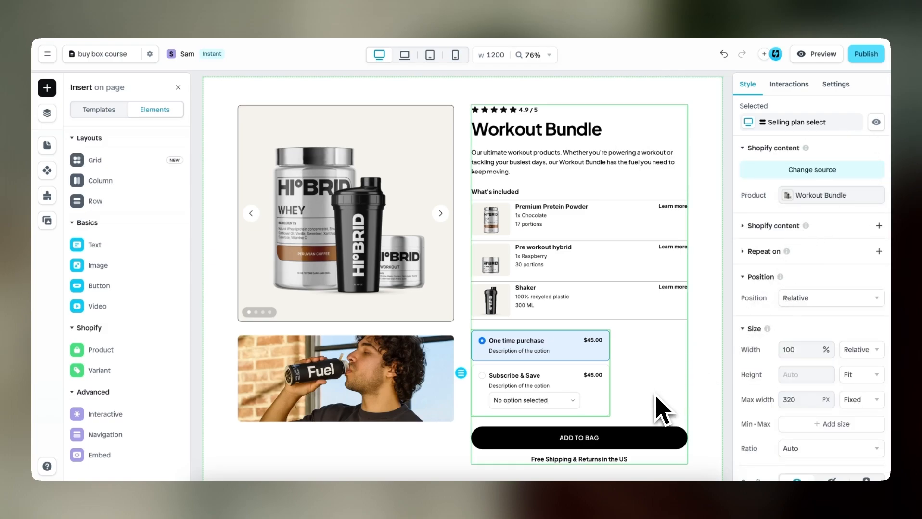
Clear the fixed max width of the selling plan selector
scroll(655, 397, "up", 5)
scroll(655, 396, "down", 3)
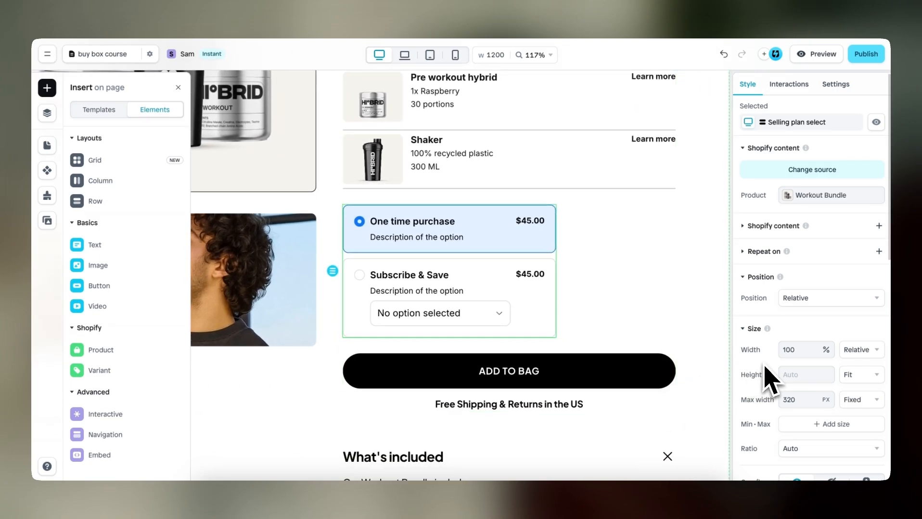
scroll(767, 380, "down", 4)
scroll(765, 337, "down", 1)
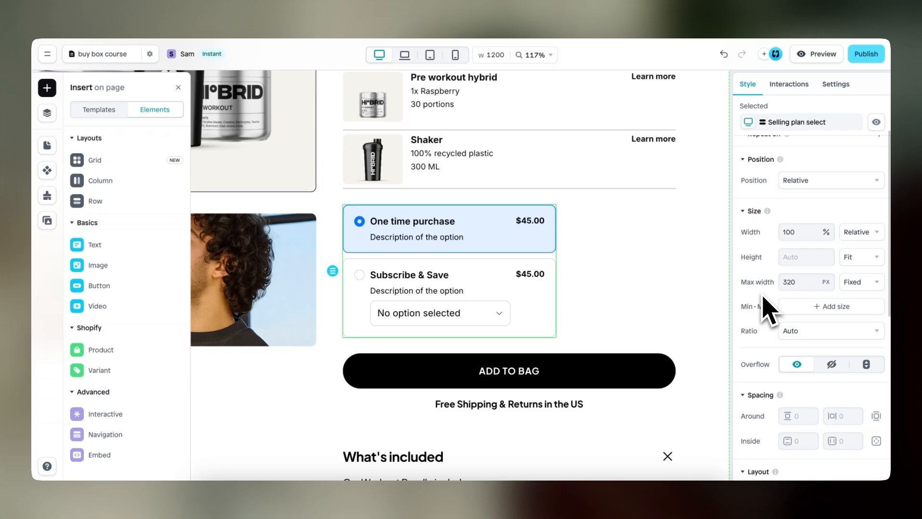
double_click(794, 283)
key("BackSpace")
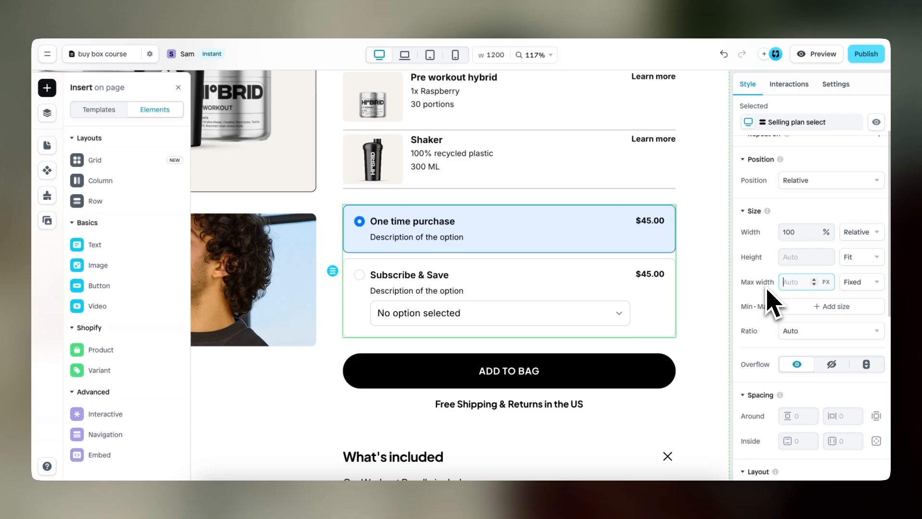
Increase the font size of the title in the One time purchase option
left_click(620, 231)
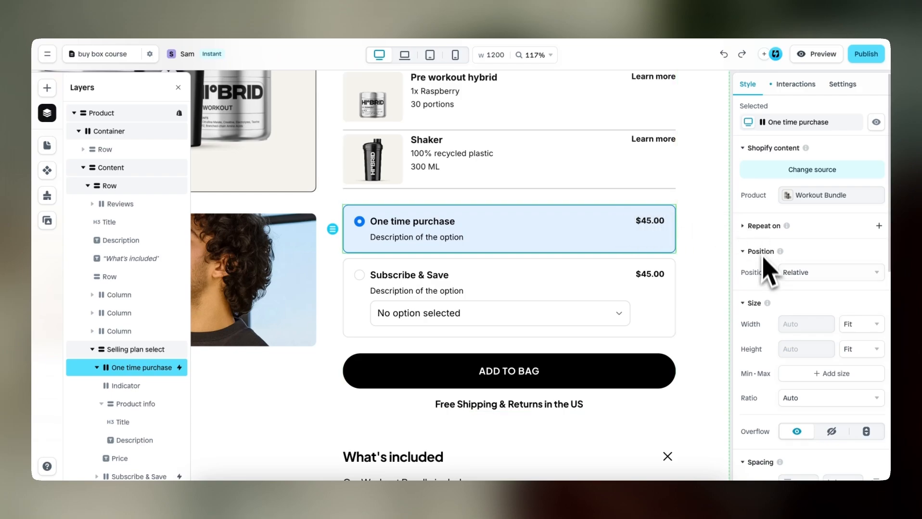
scroll(767, 274, "down", 7)
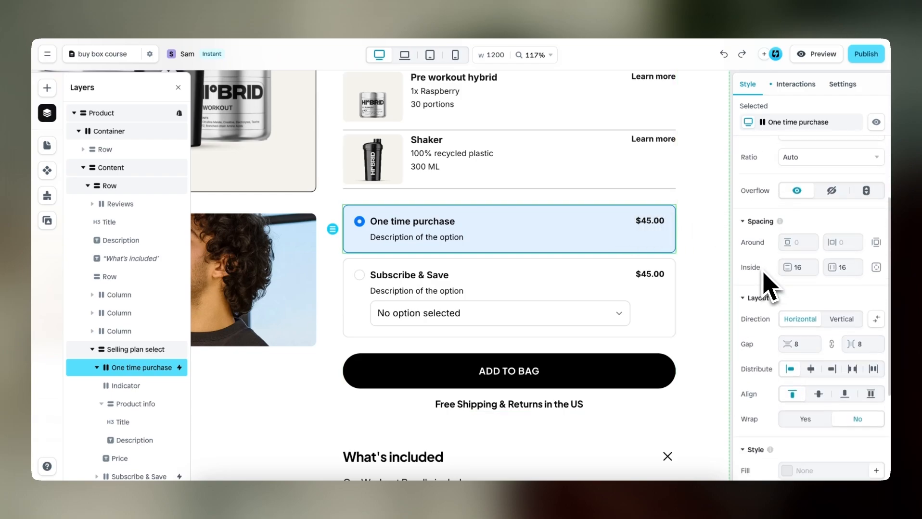
left_click(432, 224)
scroll(765, 328, "down", 8)
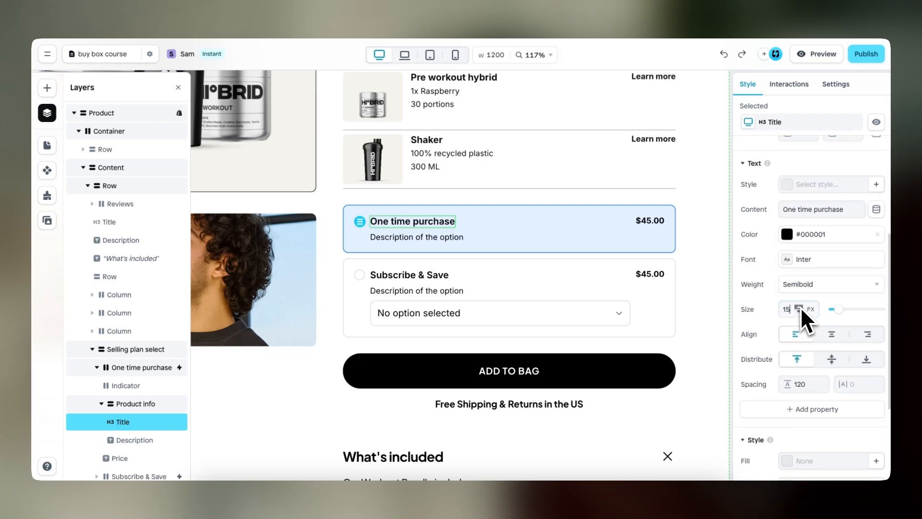
left_click(799, 308)
left_click(799, 308)
Set the One time purchase price's font size to 16 px and delete that option's description text
left_click(650, 222)
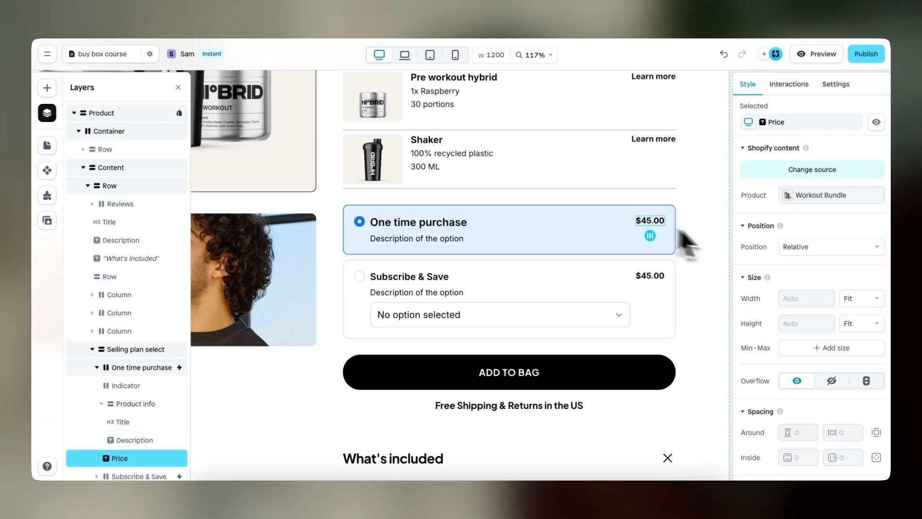
scroll(810, 335, "down", 8)
left_click(798, 339)
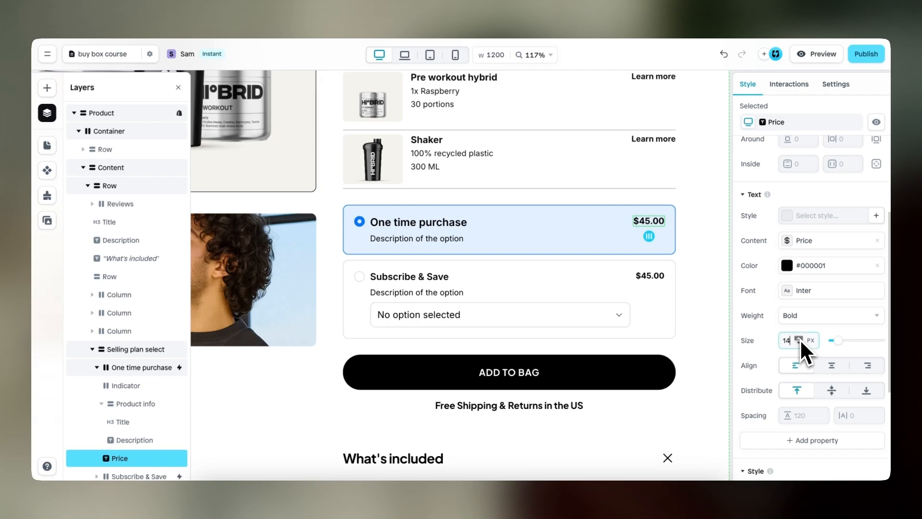
left_click(799, 339)
left_click(799, 339)
left_click(799, 339)
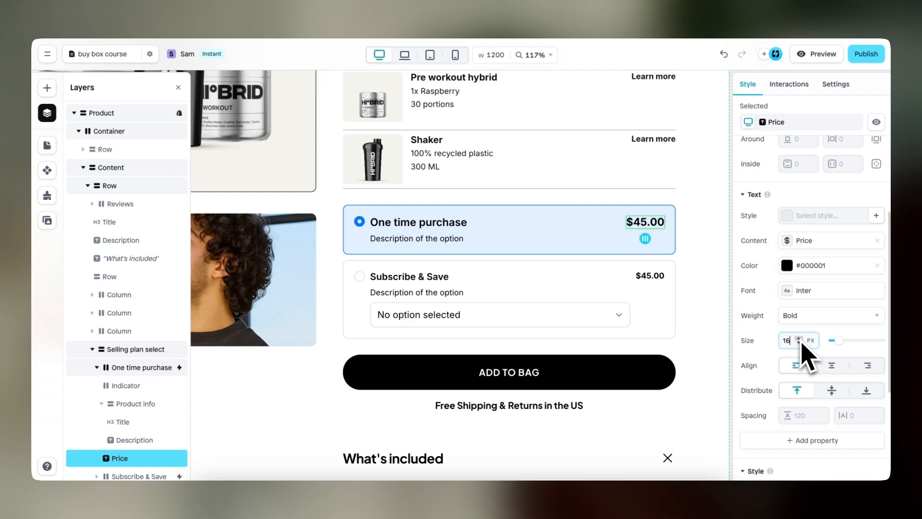
left_click(445, 240)
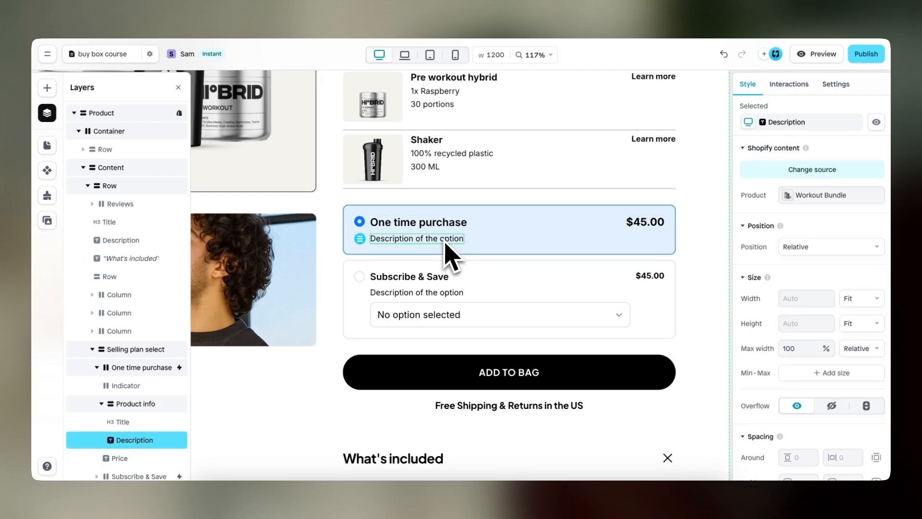
key("Delete")
Set the fill of the One time purchase option's Active effect to the light gray Color 8 style
left_click(576, 222)
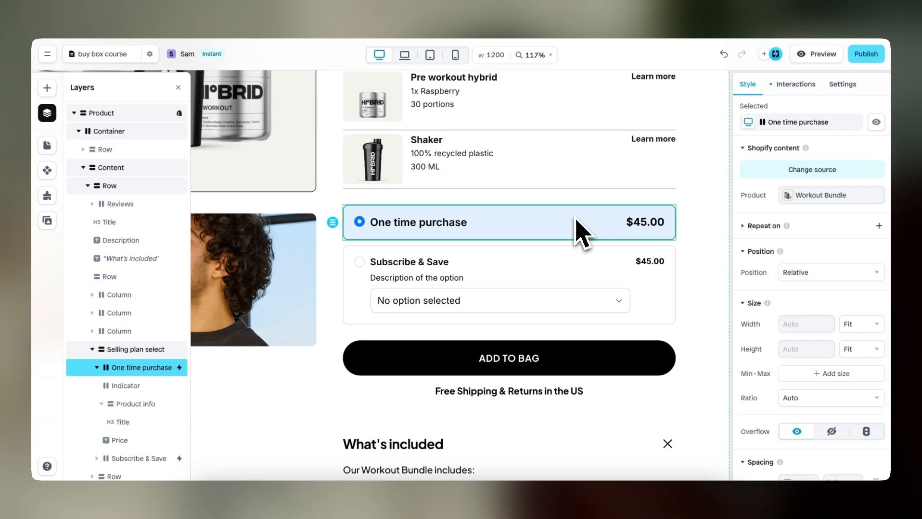
left_click(795, 84)
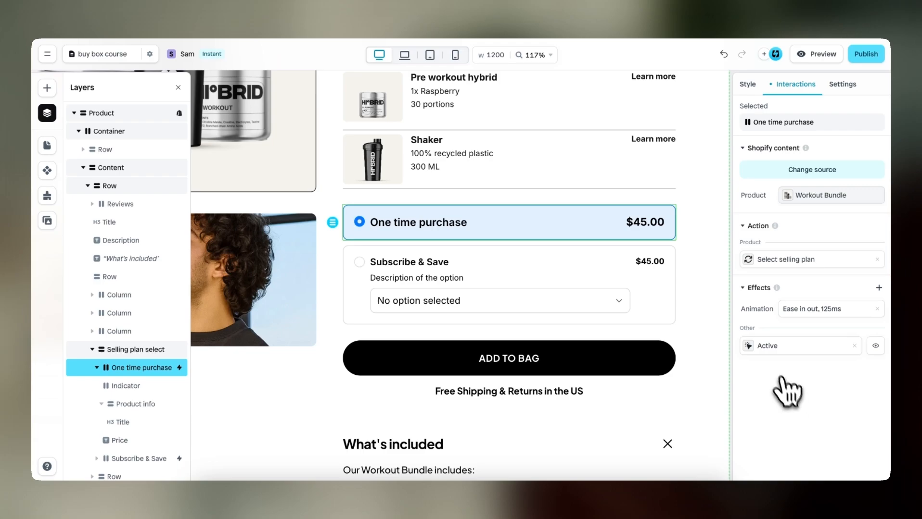
left_click(770, 349)
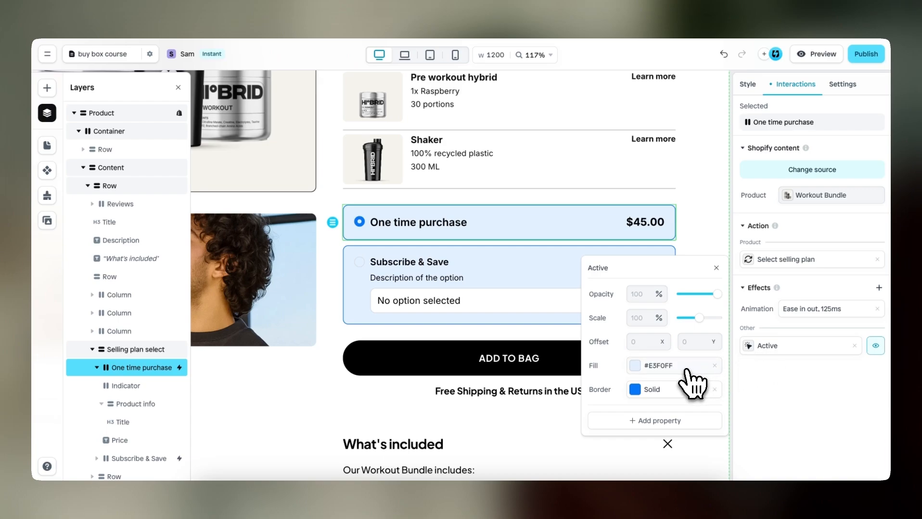
left_click(635, 367)
left_click(673, 438)
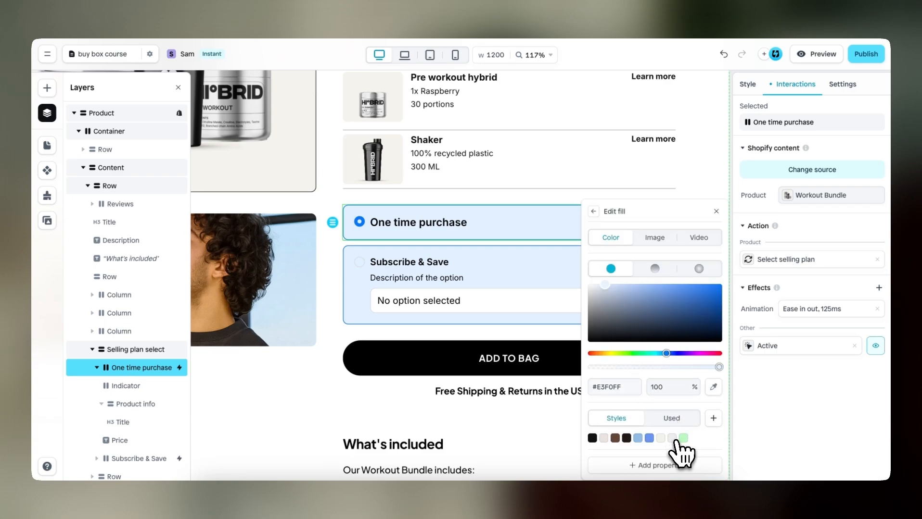
left_click(593, 211)
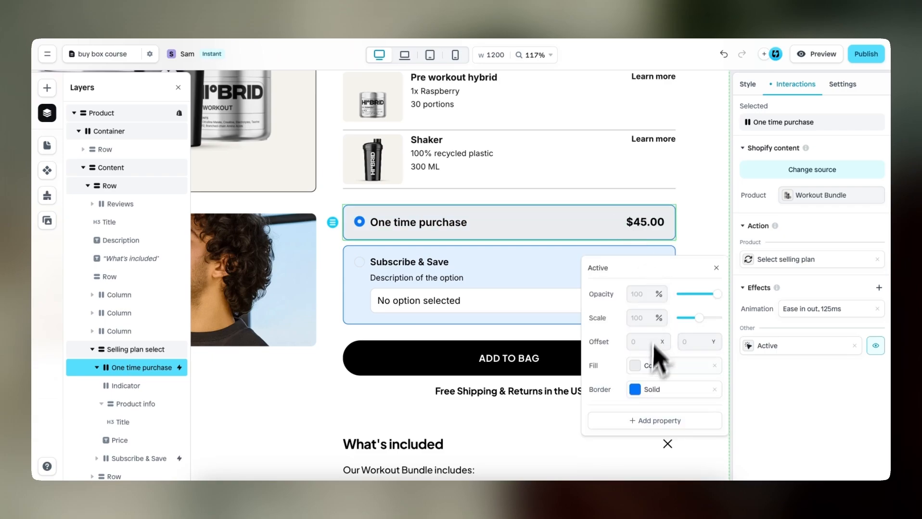
Set the border color of the One time purchase option's Active effect to #000000
left_click(635, 390)
left_click(506, 377)
left_click_drag(510, 371, 435, 413)
left_click(464, 298)
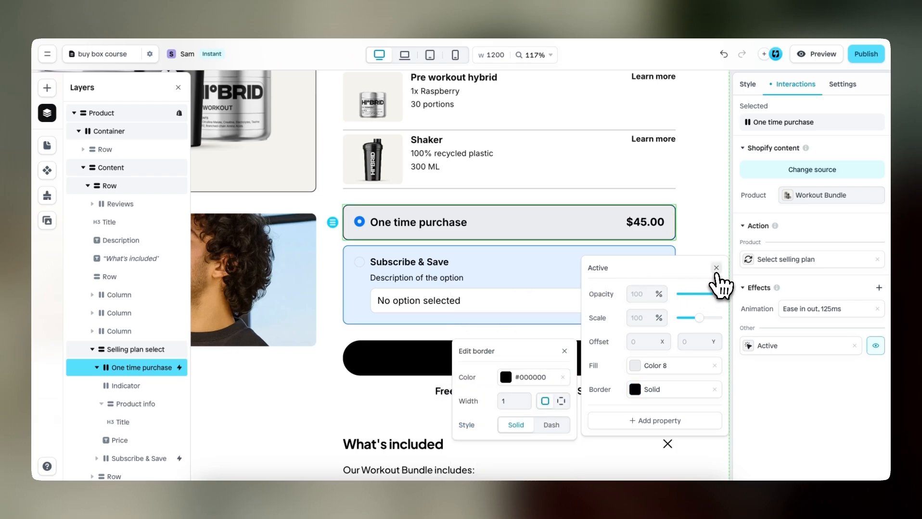
left_click(716, 268)
Set the border color of the One time purchase indicator's Active effect to black
left_click(360, 226)
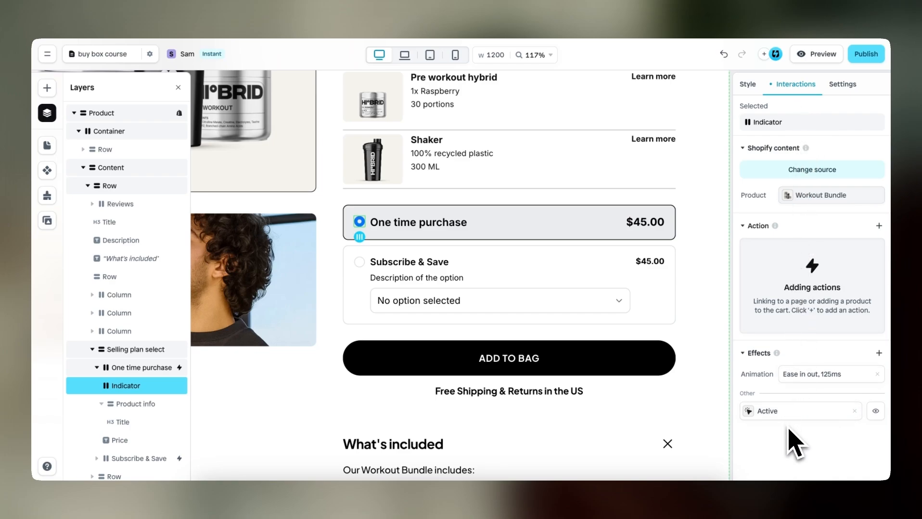
left_click(760, 411)
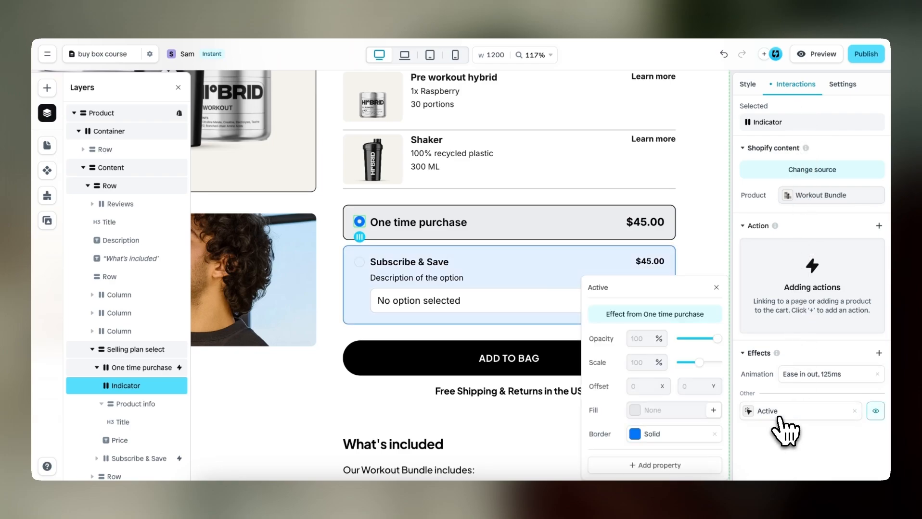
left_click(635, 435)
left_click(504, 421)
left_click(483, 354)
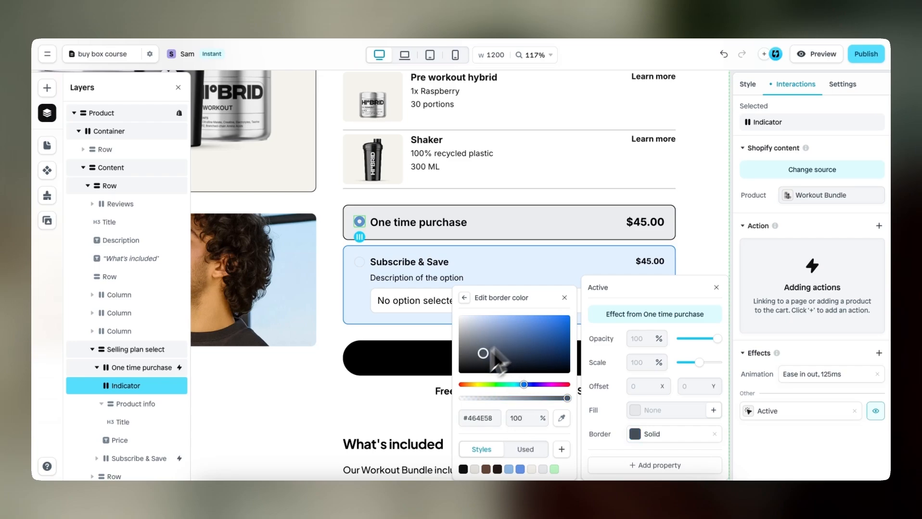
left_click_drag(493, 350, 429, 402)
left_click(572, 296)
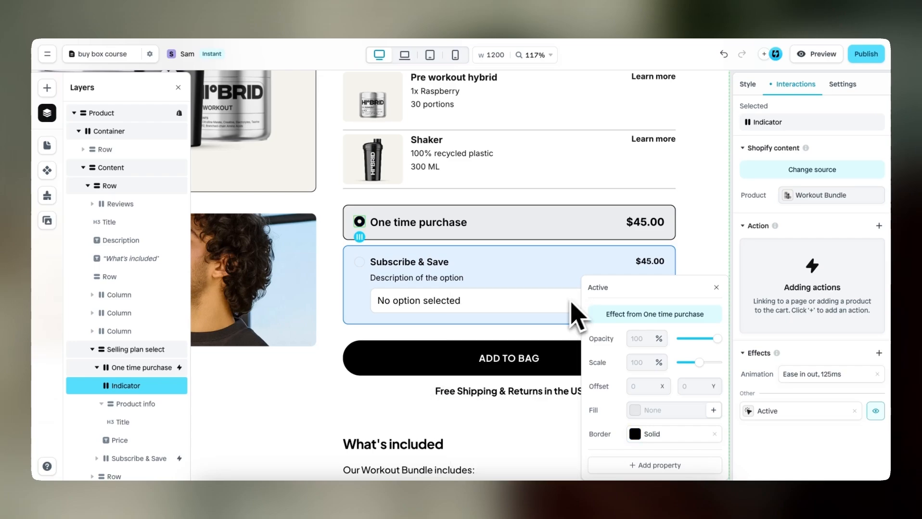
left_click(720, 281)
Remove the Select selling plan action from the One time purchase option and add it again
left_click(564, 219)
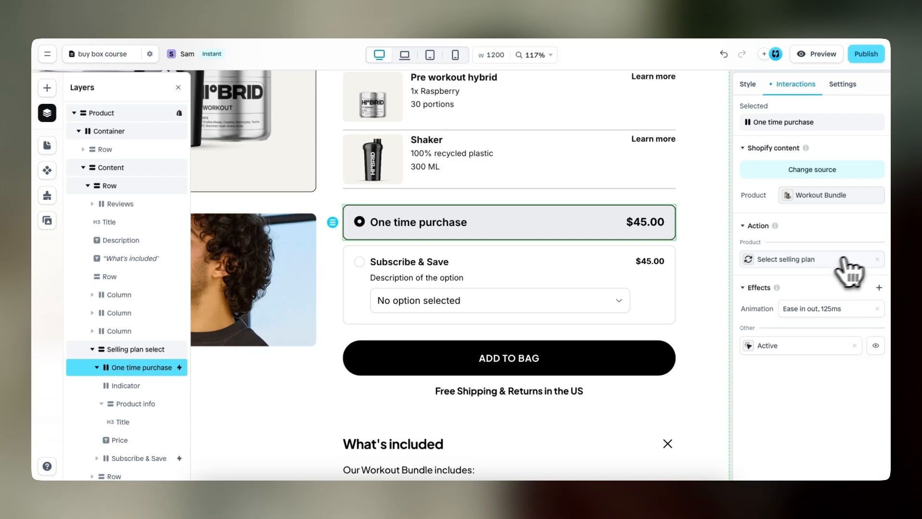
left_click(878, 260)
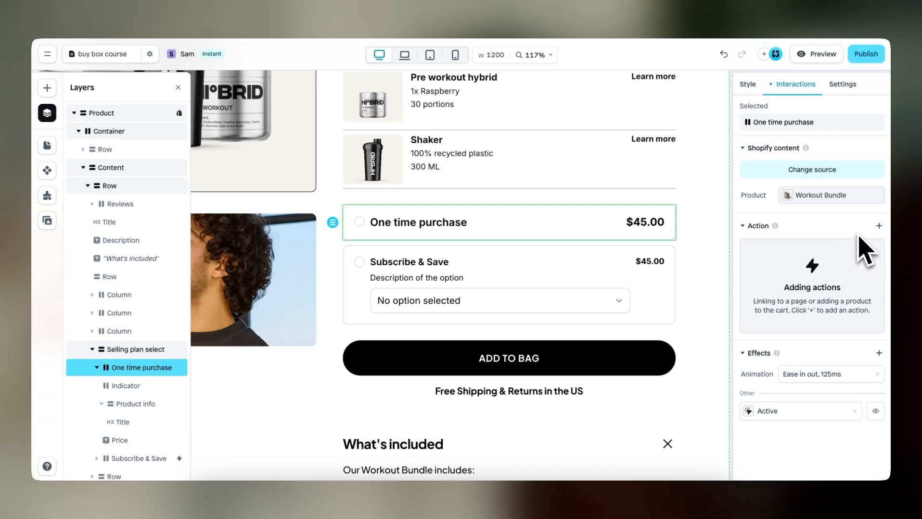
left_click(878, 226)
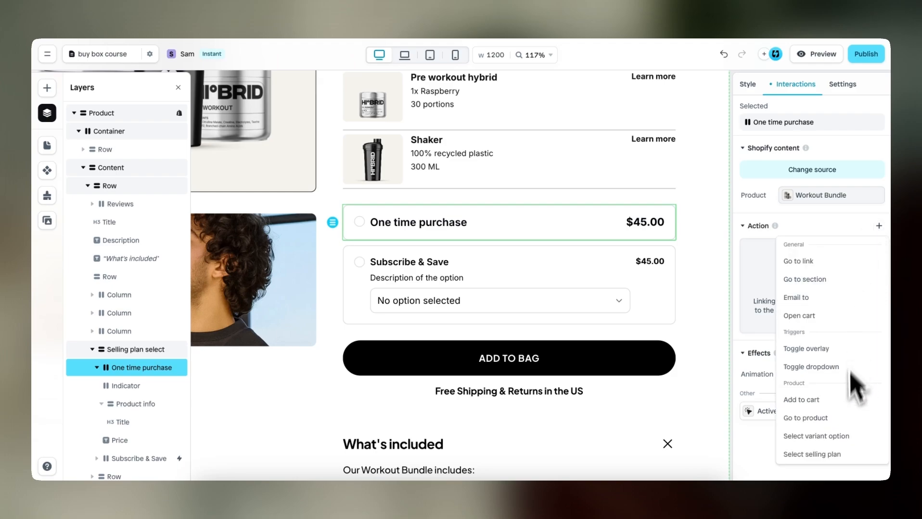
left_click(841, 455)
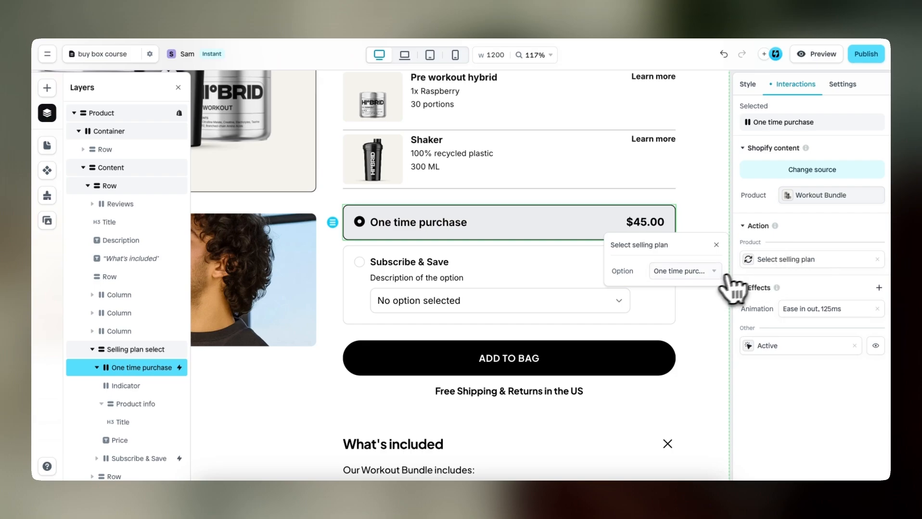
Assign the One time purchase plan to the One time purchase option's Select selling plan action
left_click(708, 274)
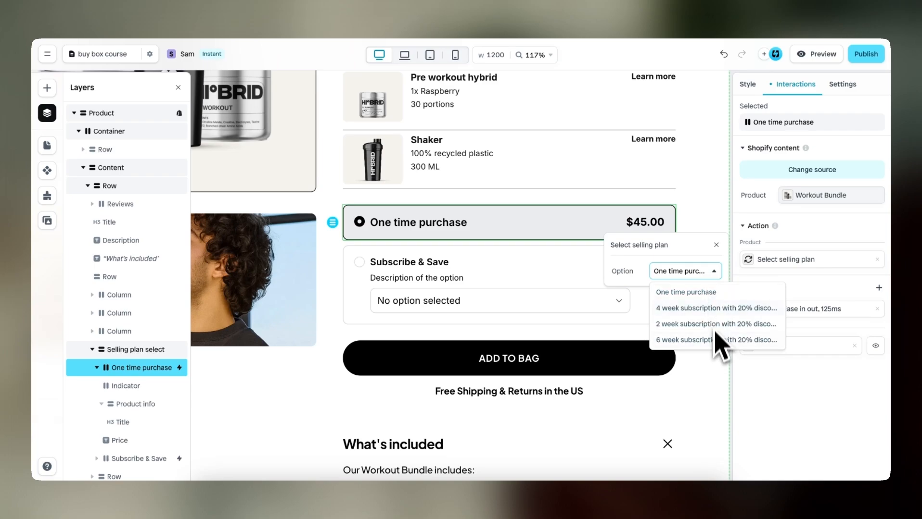
left_click(705, 294)
left_click(715, 244)
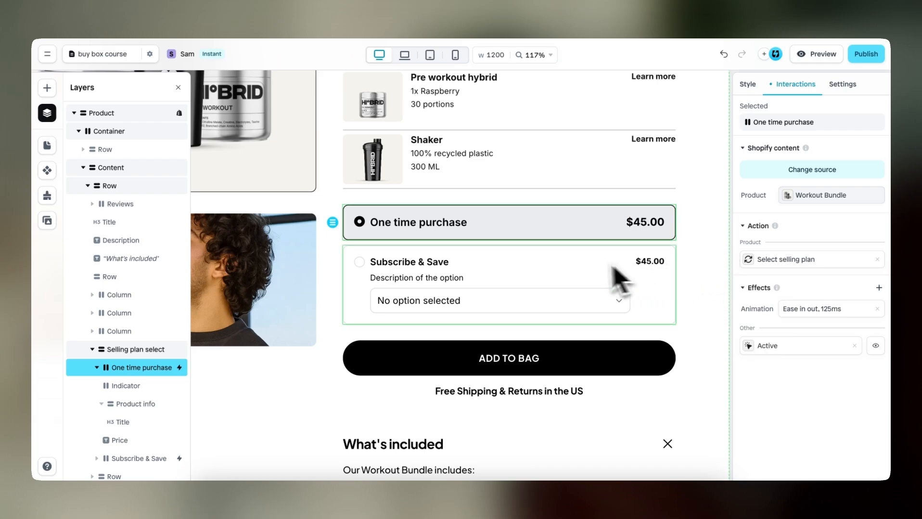
Remove the Select selling plan action from the Subscribe & Save option and add it again
left_click(579, 261)
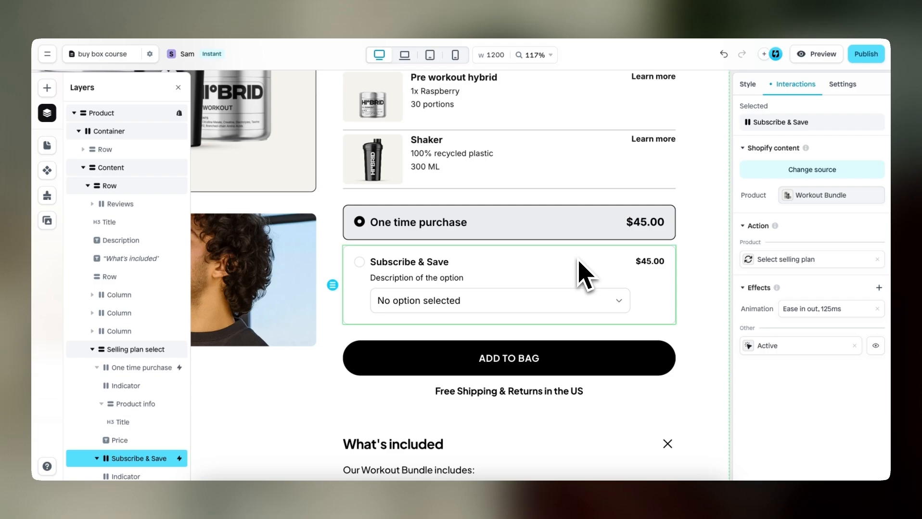
left_click(877, 260)
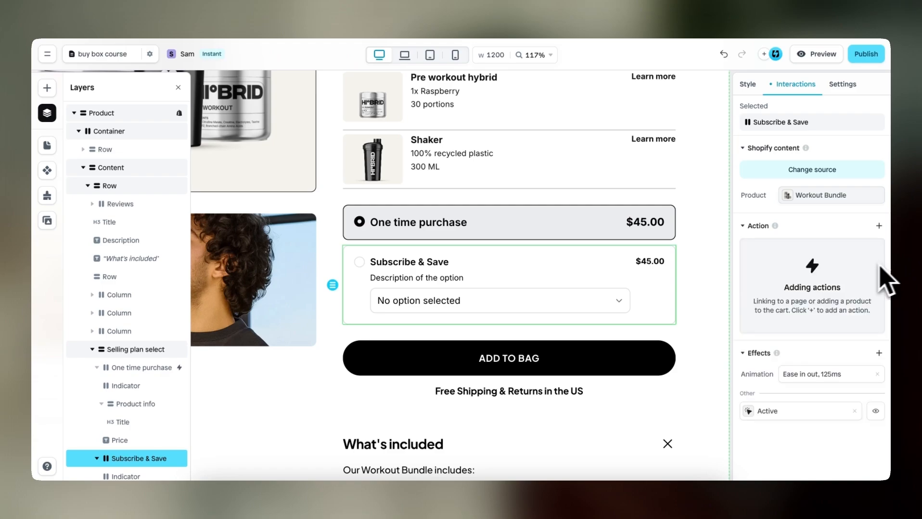
scroll(136, 422, "down", 2)
scroll(132, 413, "down", 1)
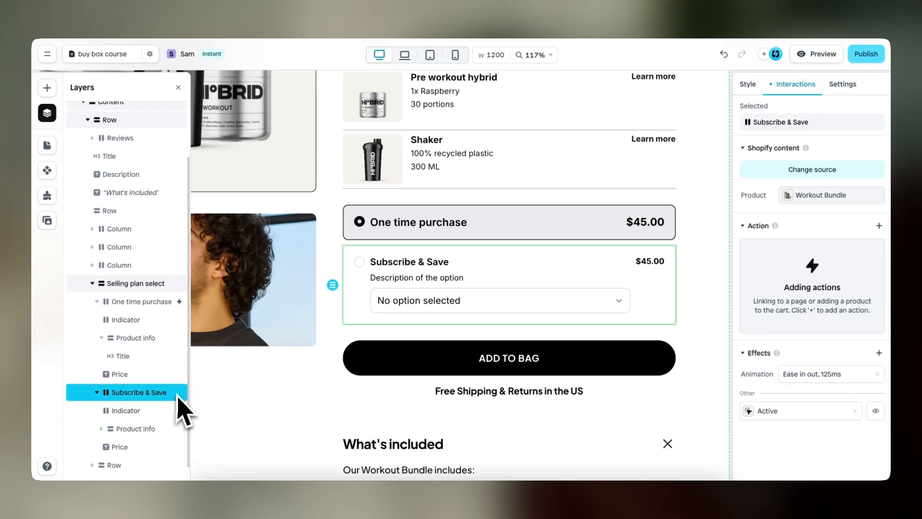
left_click(878, 227)
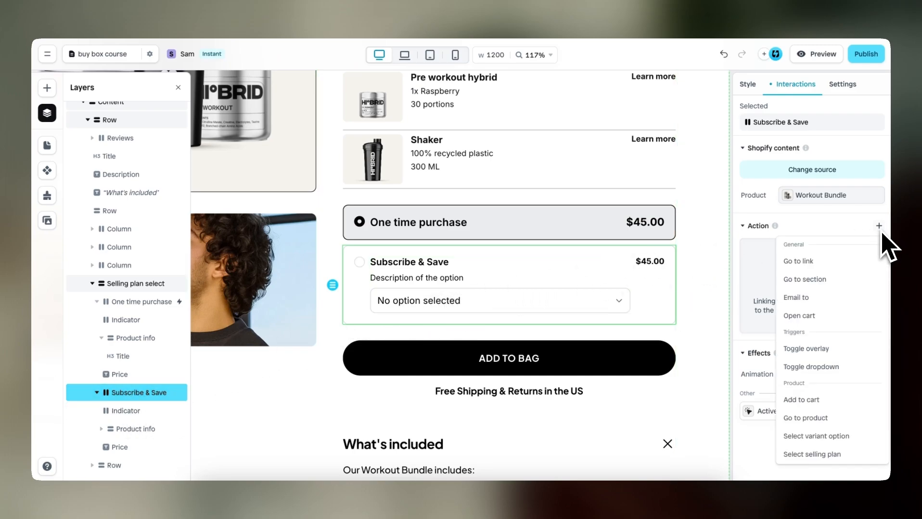
left_click(837, 452)
Set the Subscribe & Save option's selling plan to the 2 week subscription with 20% discount
left_click(700, 272)
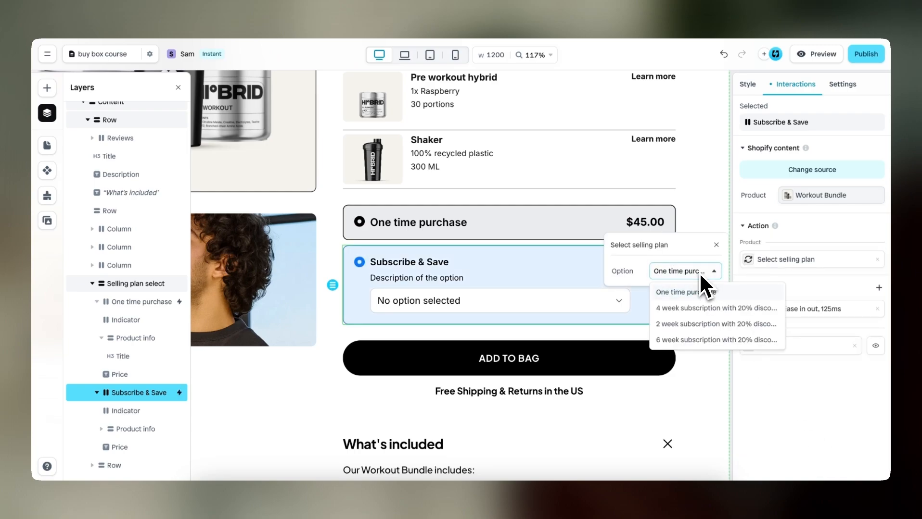
left_click(702, 327)
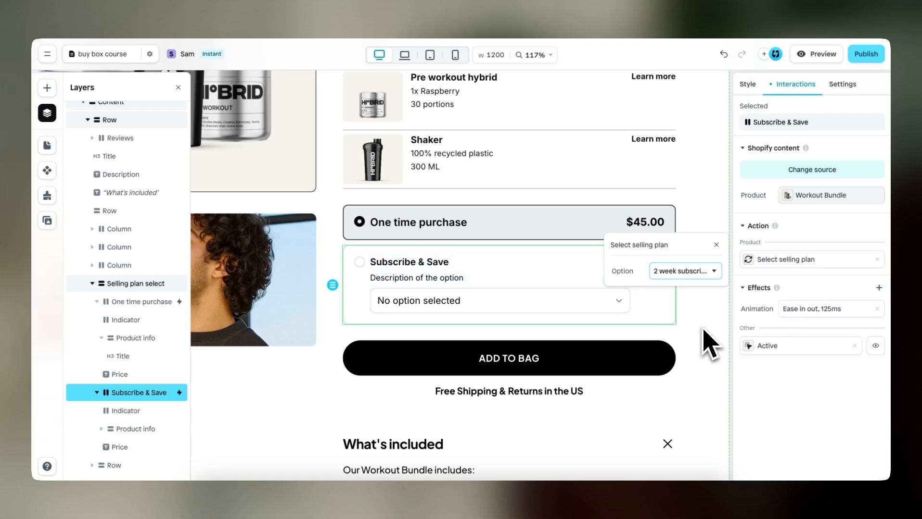
left_click(716, 245)
Preview the page, choose Subscribe & Save, and try the 4 week and 2 week subscriptions in its plan dropdown
left_click(826, 57)
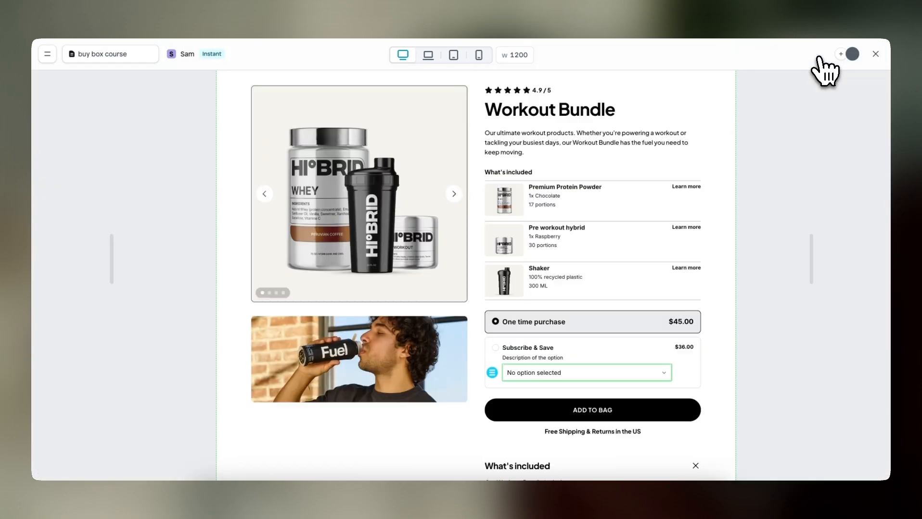
scroll(712, 189, "down", 3)
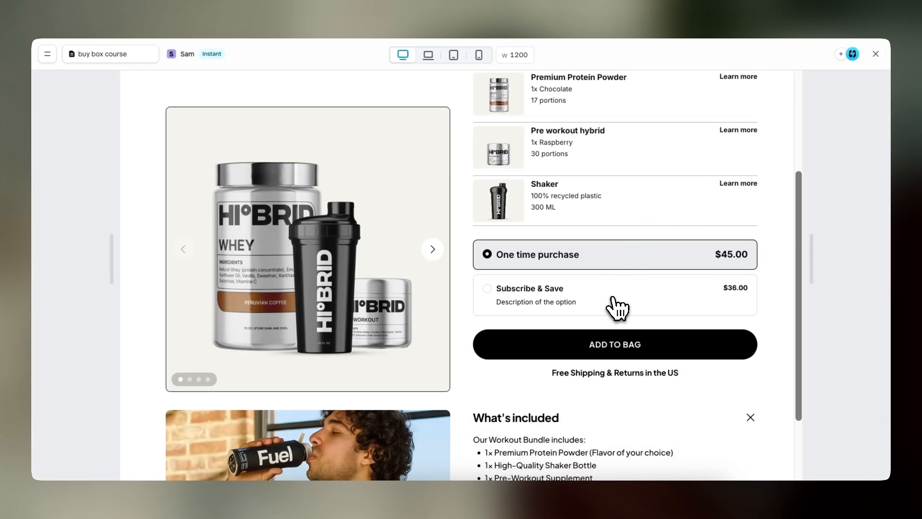
left_click(611, 297)
left_click(655, 321)
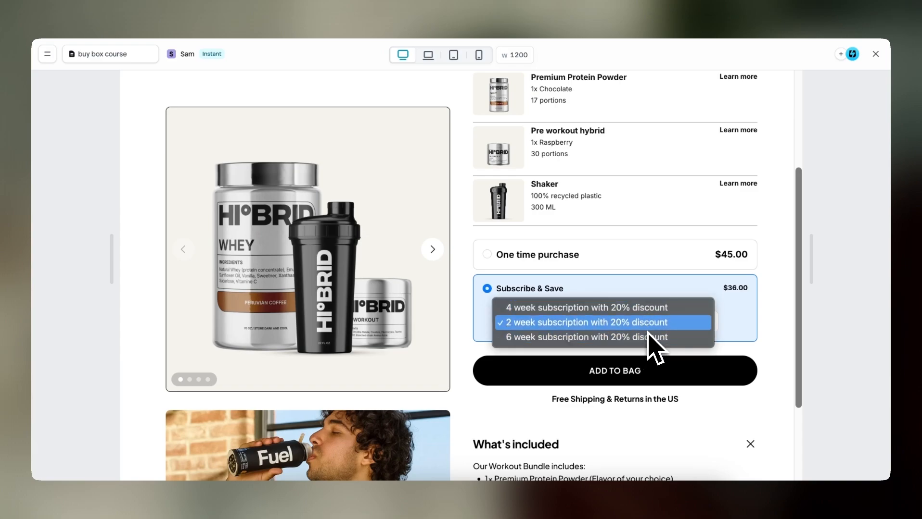
left_click(646, 311)
left_click(647, 321)
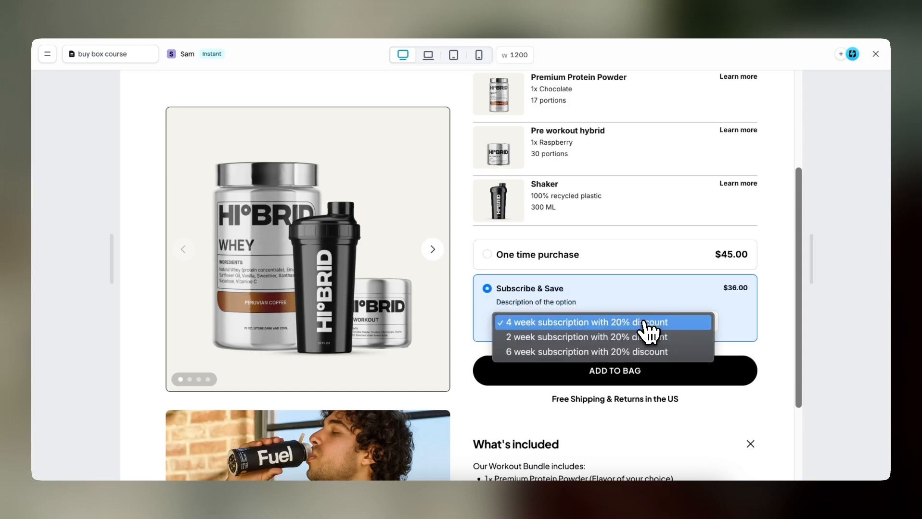
left_click(634, 329)
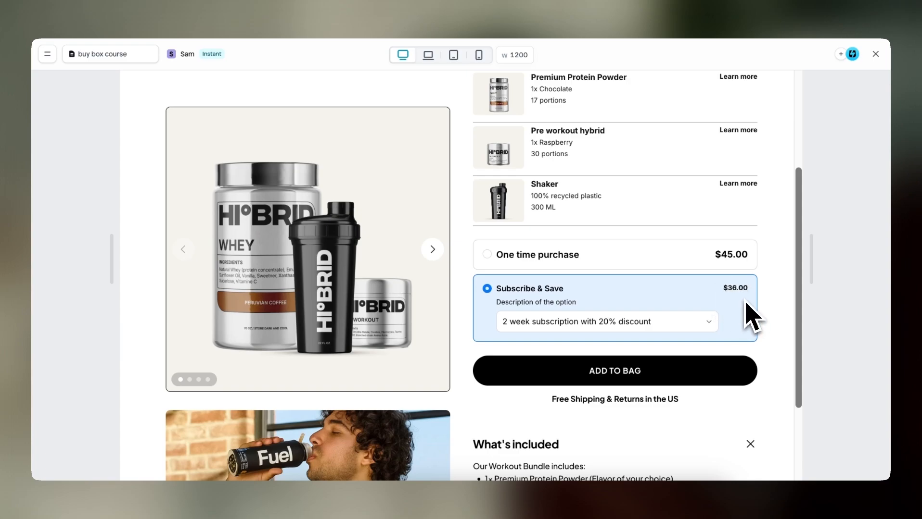
Test switching to One time purchase and back to Subscribe & Save, and exit the preview
left_click(646, 263)
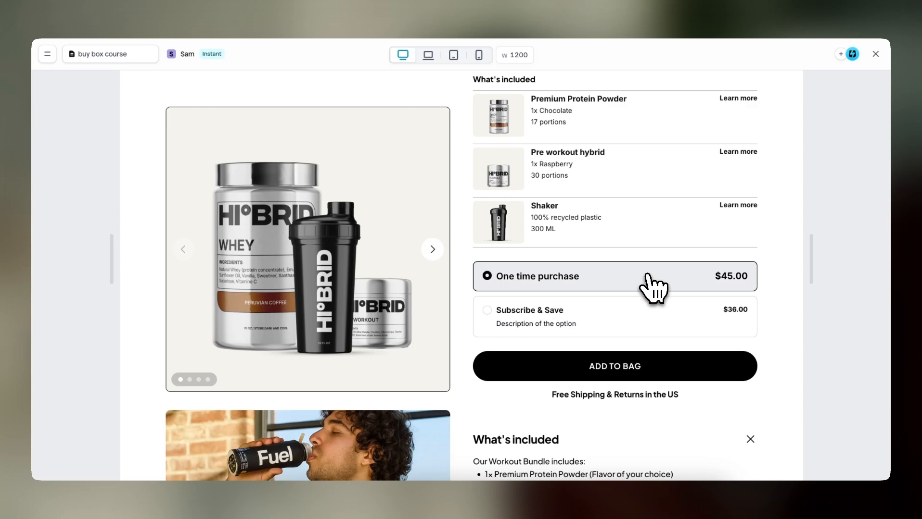
left_click(608, 323)
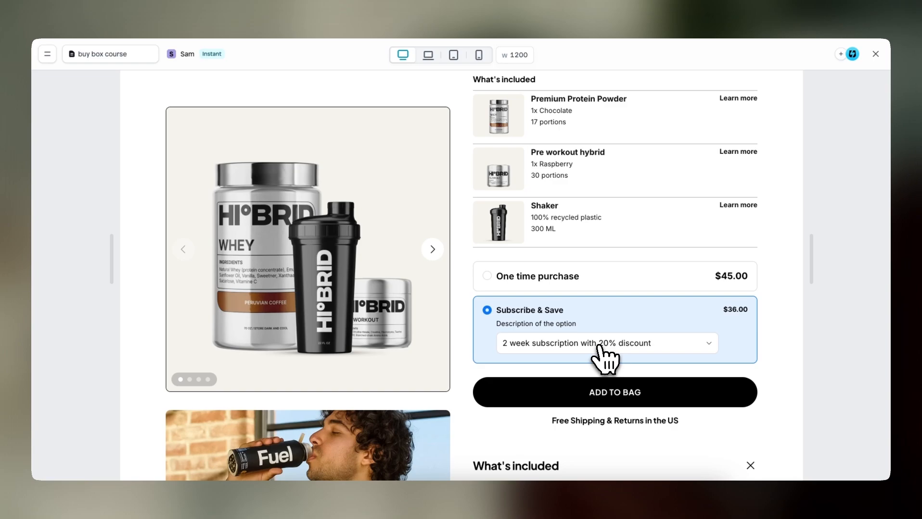
left_click(876, 54)
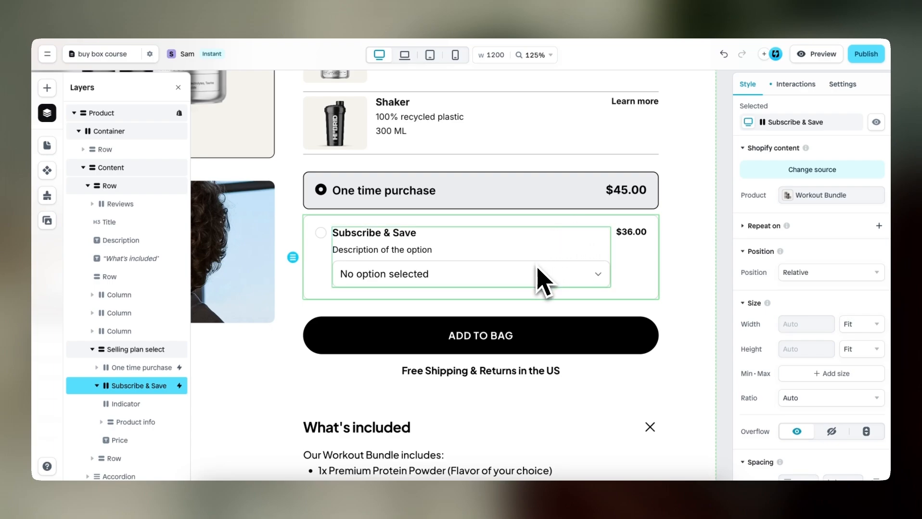
Remove the visibility condition from the Plan dropdown in the Subscribe & Save option
left_click(531, 287)
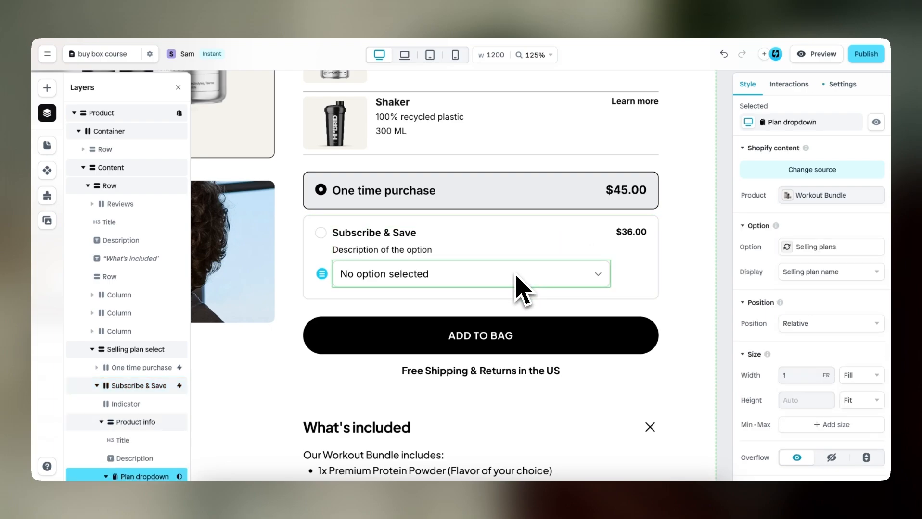
scroll(147, 392, "down", 3)
scroll(144, 379, "down", 1)
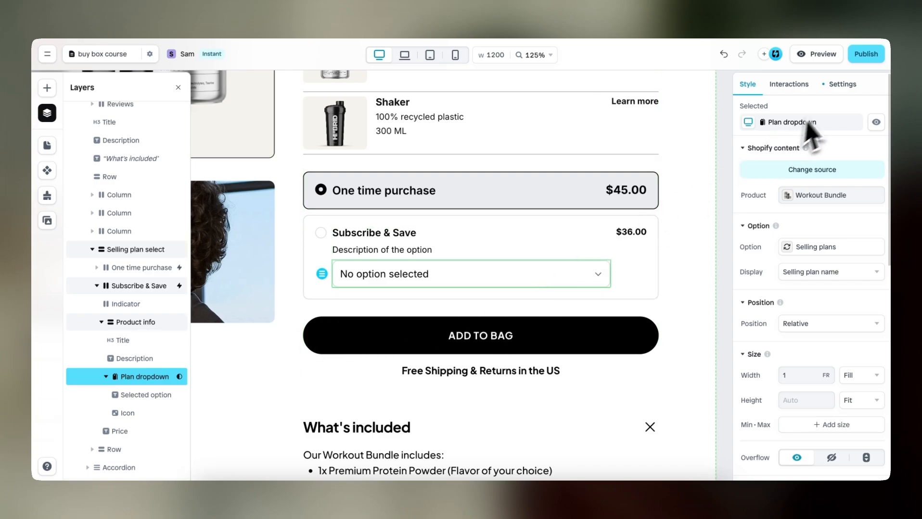
left_click(841, 84)
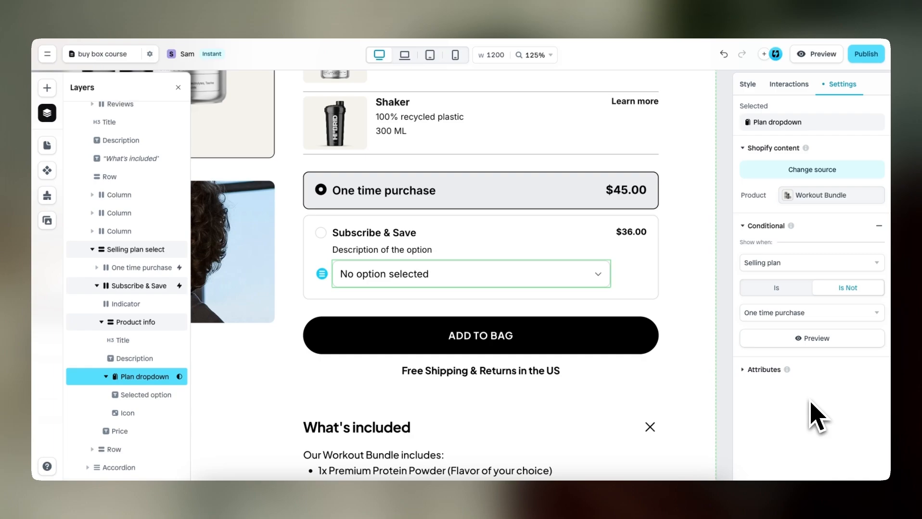
left_click(878, 225)
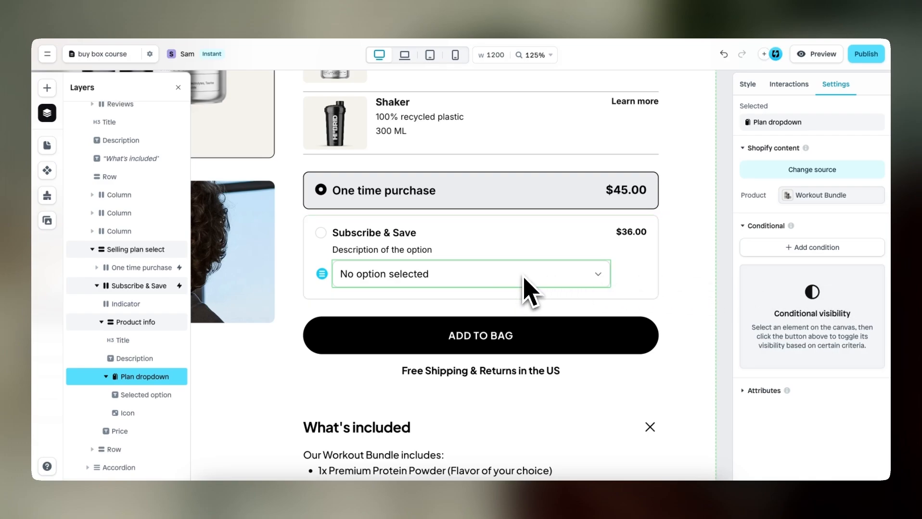
Add a condition to the Plan dropdown that shows it when the selling plan is not One time purchase
left_click(837, 249)
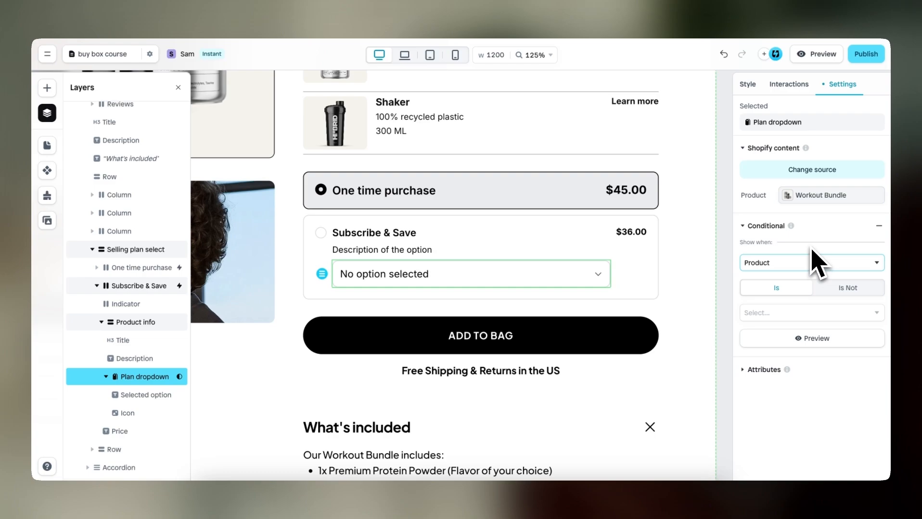
left_click(794, 263)
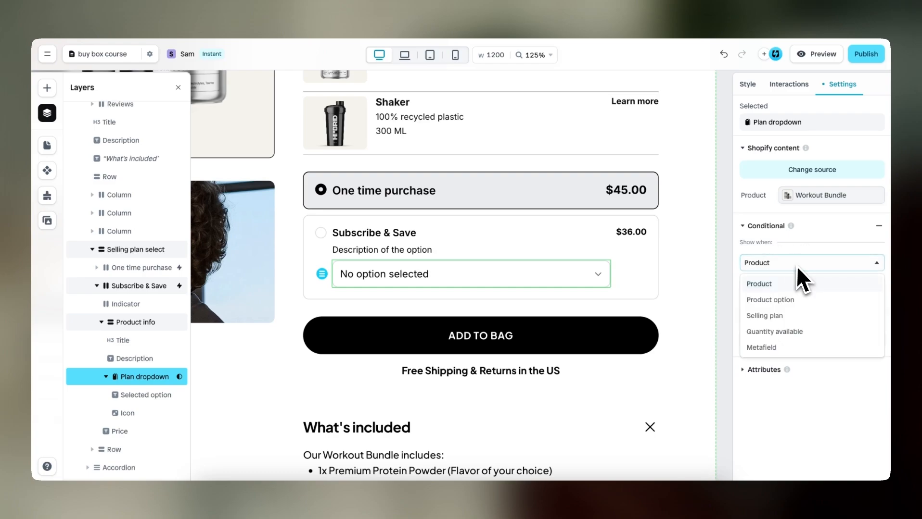
left_click(794, 316)
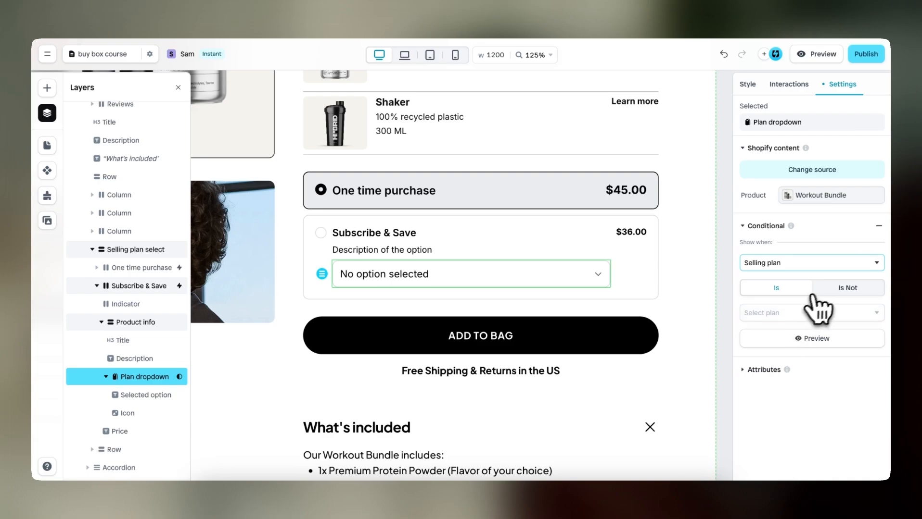
left_click(848, 289)
left_click(839, 314)
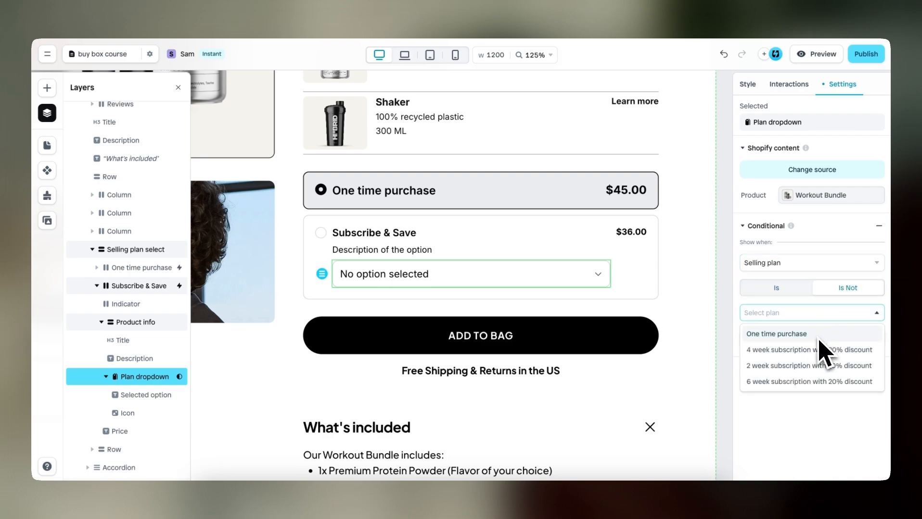
left_click(819, 337)
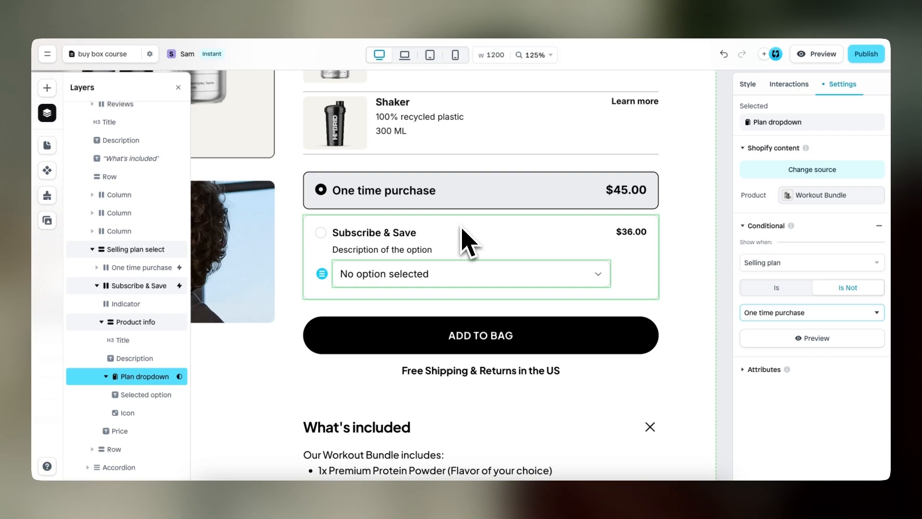
Set the text size of the Subscribe & Save title to 16 px
left_click(400, 235)
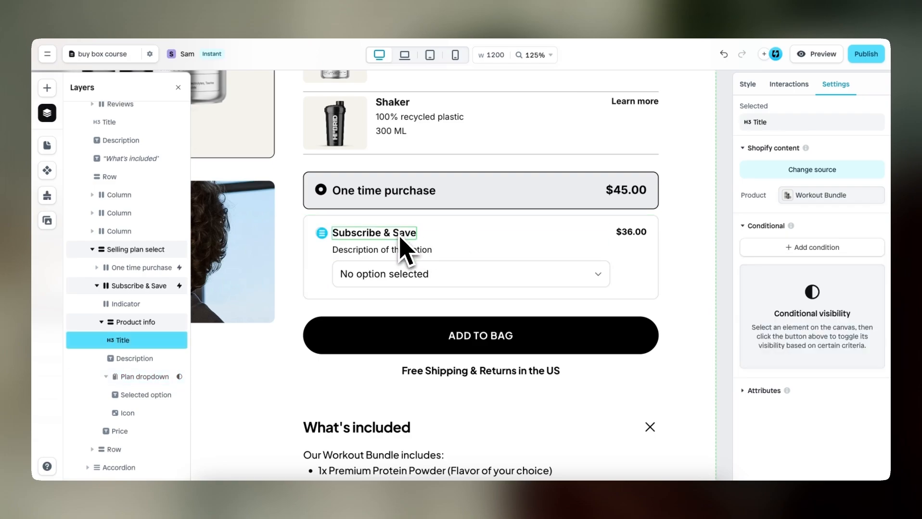
left_click(748, 85)
scroll(760, 300, "down", 5)
scroll(764, 308, "down", 1)
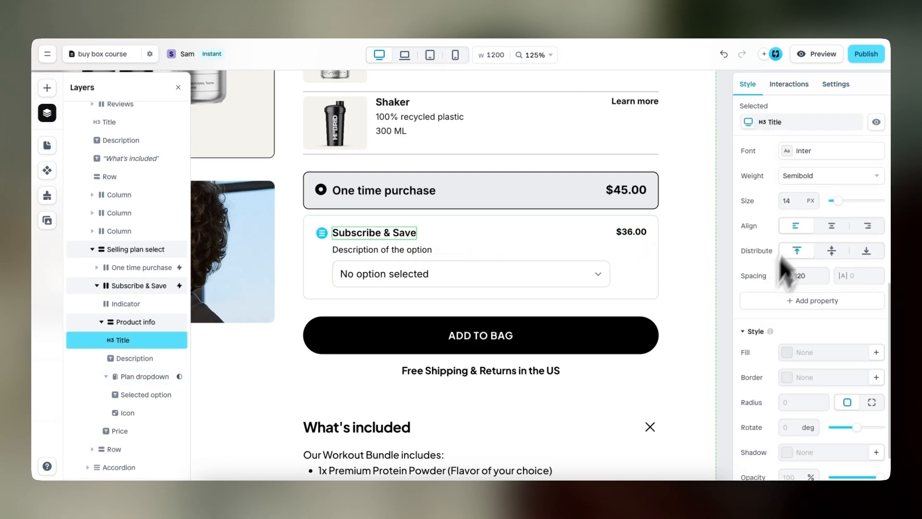
left_click(798, 198)
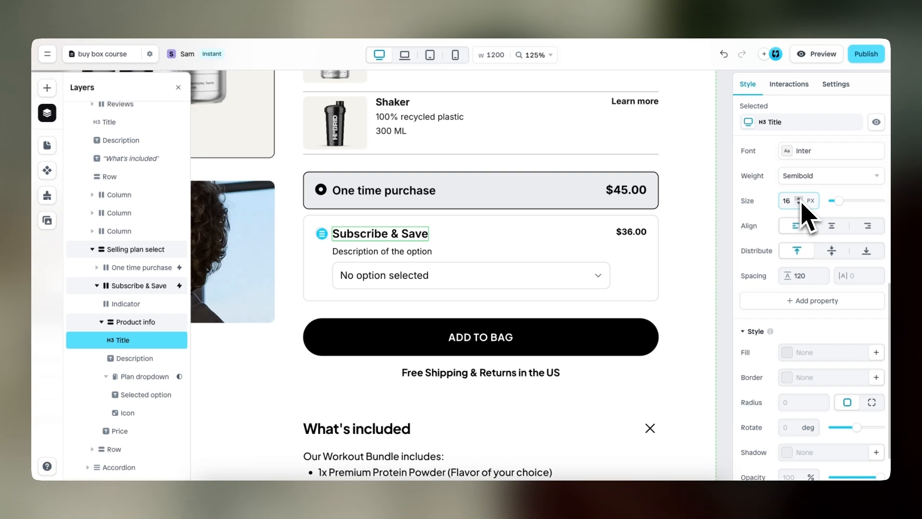
Set the text size of the Subscribe & Save option's price to 16 px
left_click(636, 232)
scroll(796, 288, "down", 10)
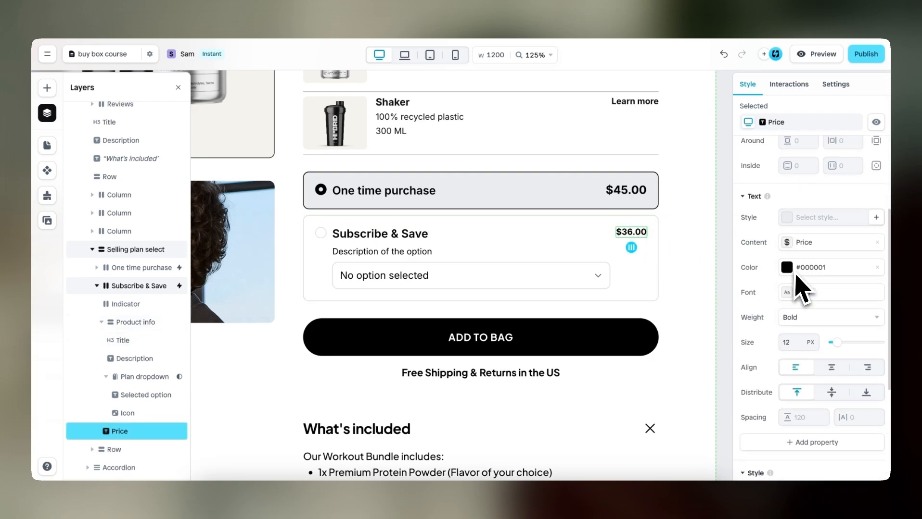
scroll(788, 312, "down", 2)
scroll(787, 308, "up", 1)
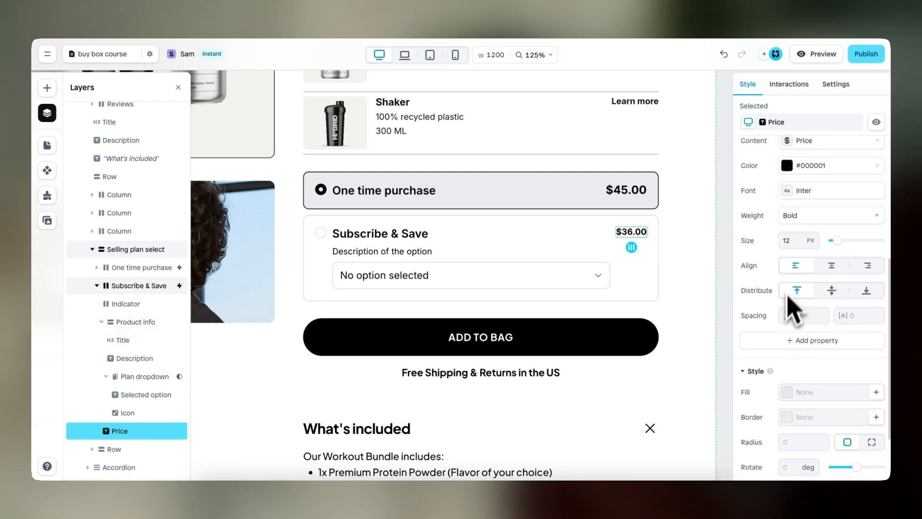
left_click(799, 238)
left_click(798, 239)
left_click(799, 239)
left_click(799, 238)
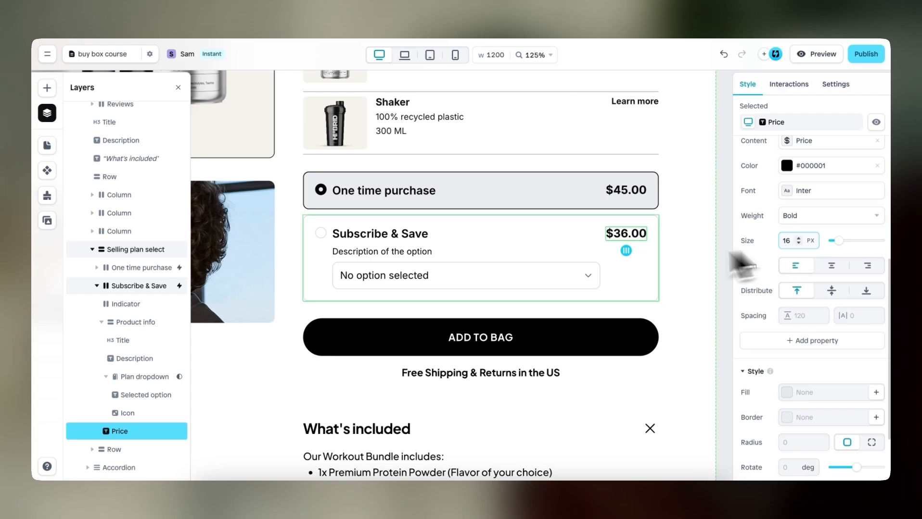
Set the fill of the Subscribe & Save option's Active effect to the light gray #EBEDEE color style
left_click(619, 272)
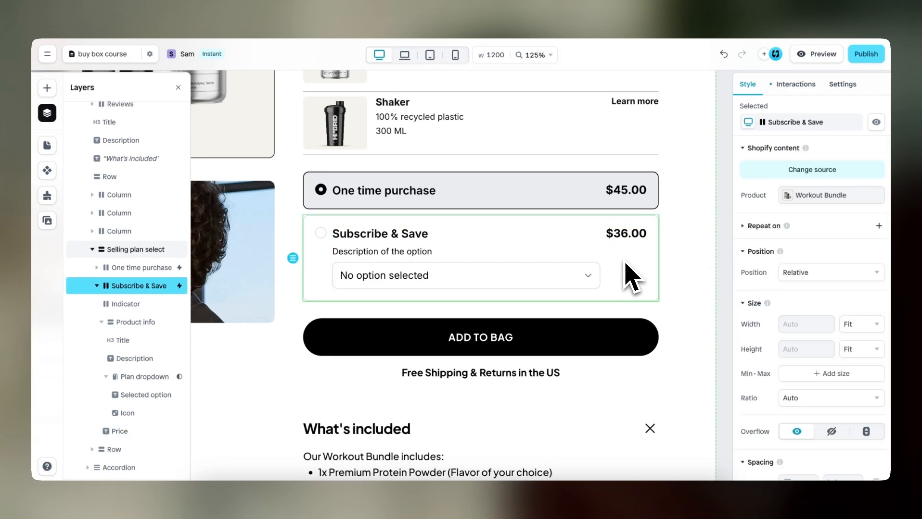
left_click(797, 85)
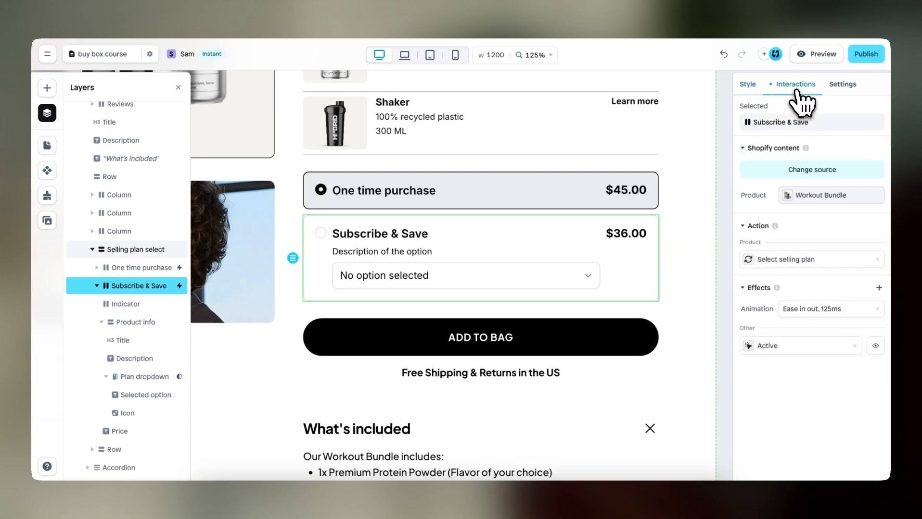
left_click(776, 350)
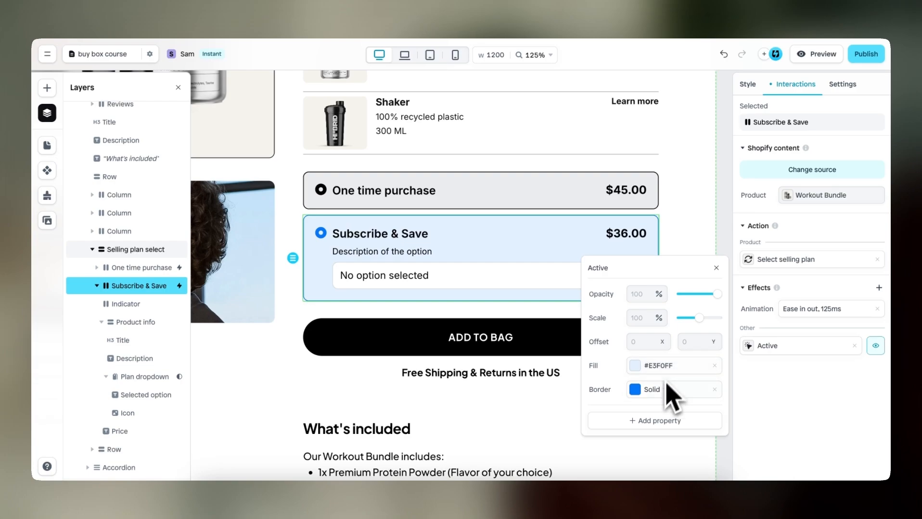
left_click(647, 368)
left_click(630, 387)
left_click(671, 438)
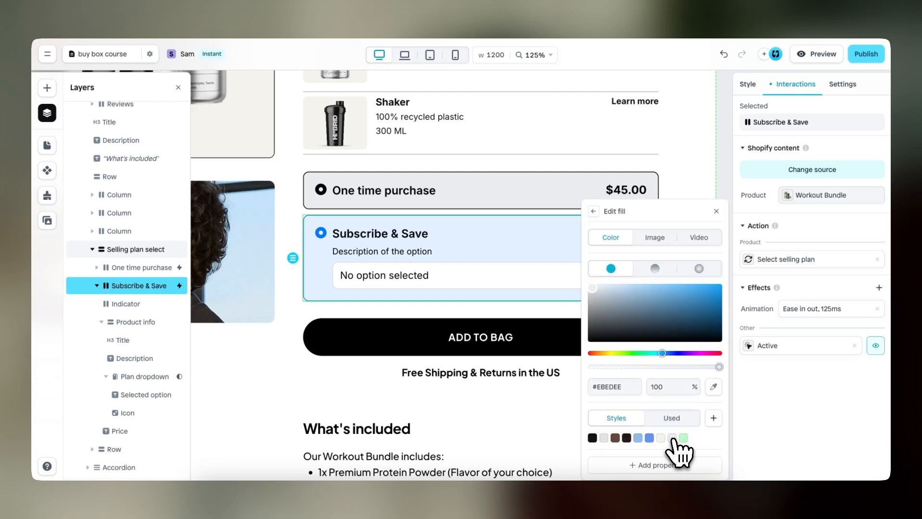
Set the border color of the Subscribe & Save option's Active effect to black (#000000)
left_click(593, 211)
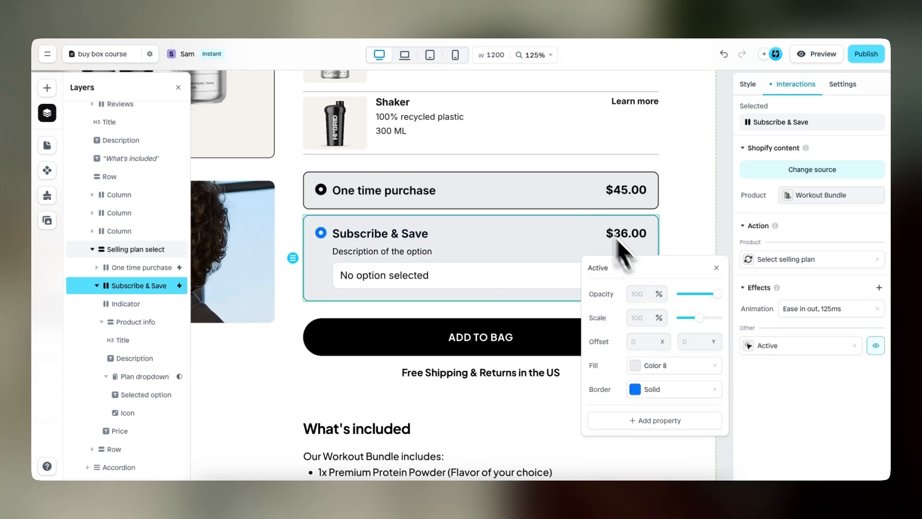
left_click(640, 391)
left_click(510, 378)
left_click(489, 349)
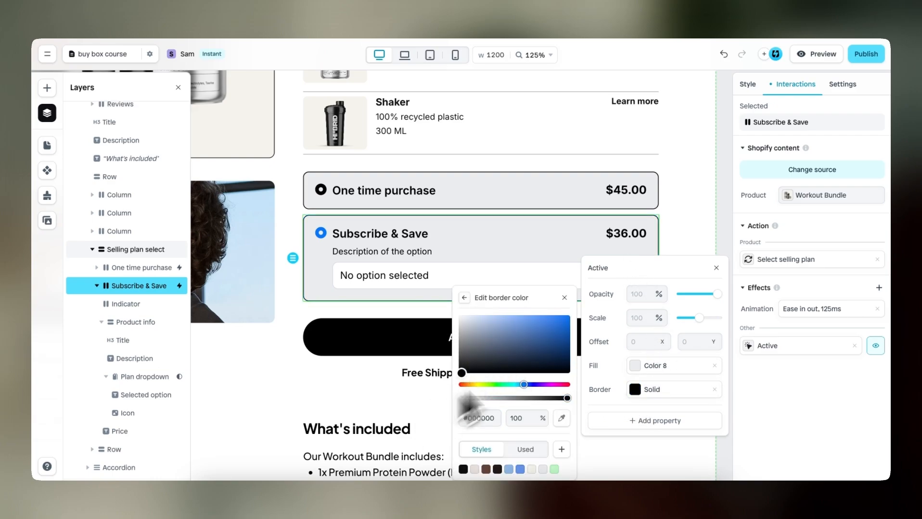
left_click(716, 268)
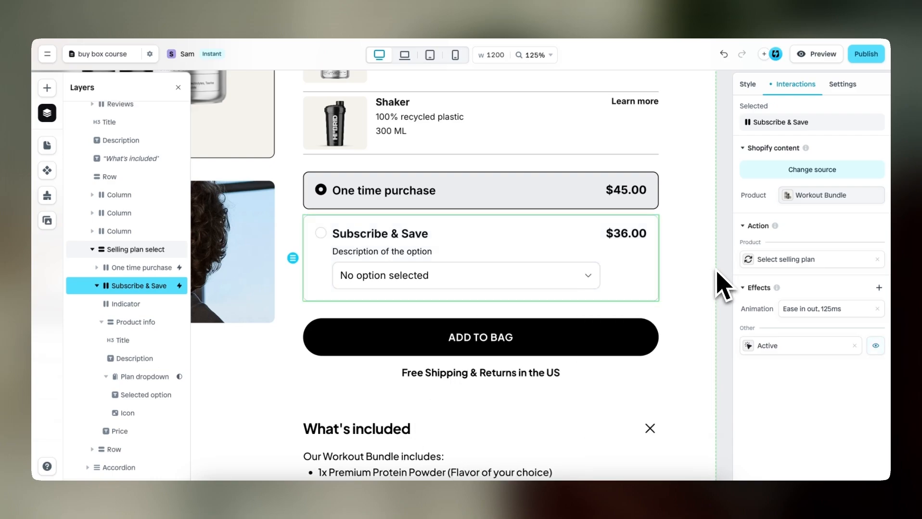
Set the border color of the Subscribe & Save indicator's Active effect to black (#000000)
left_click(321, 235)
left_click(764, 409)
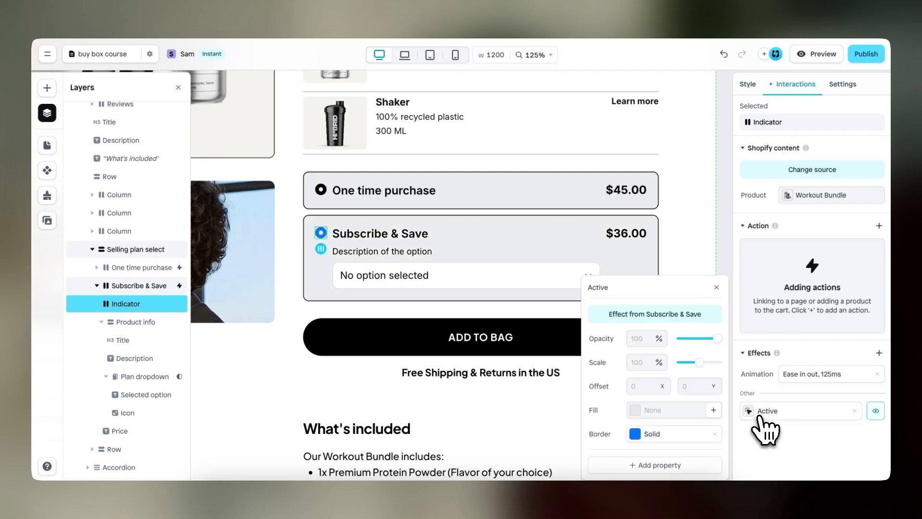
left_click(635, 434)
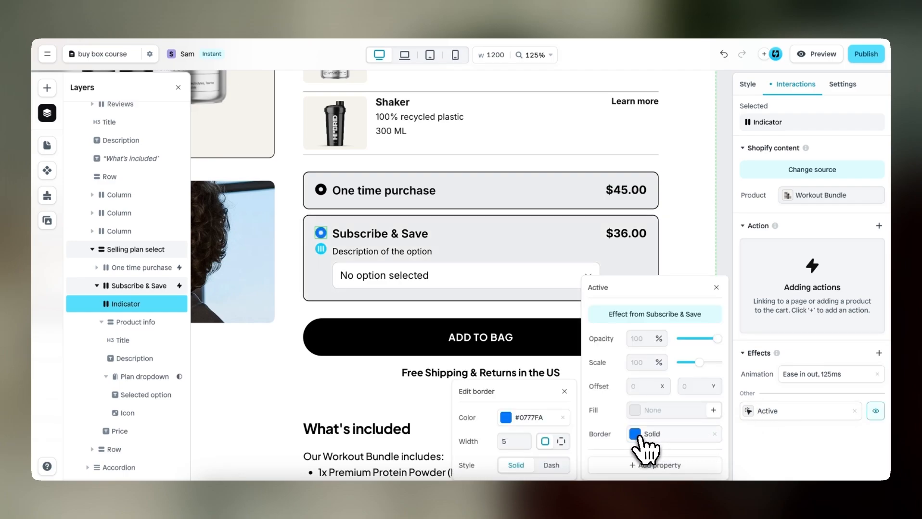
left_click(530, 420)
left_click_drag(497, 356, 424, 411)
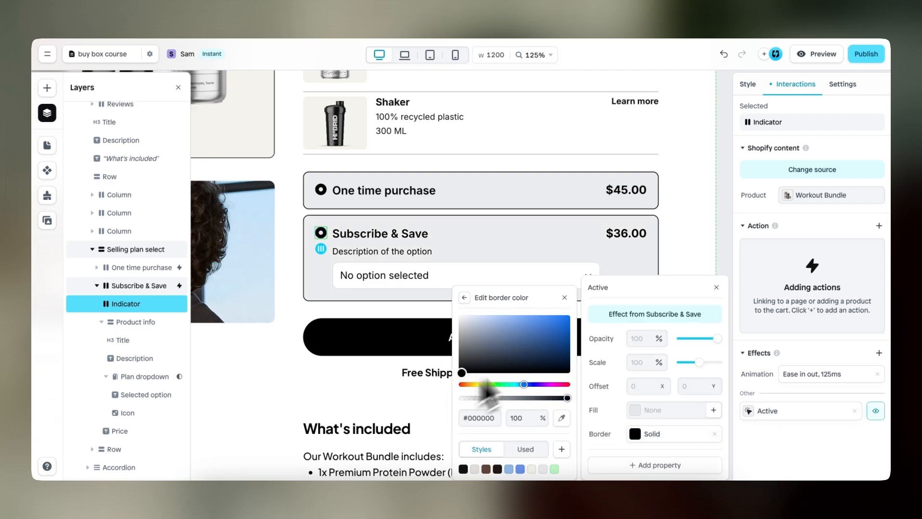
left_click(564, 298)
left_click(716, 287)
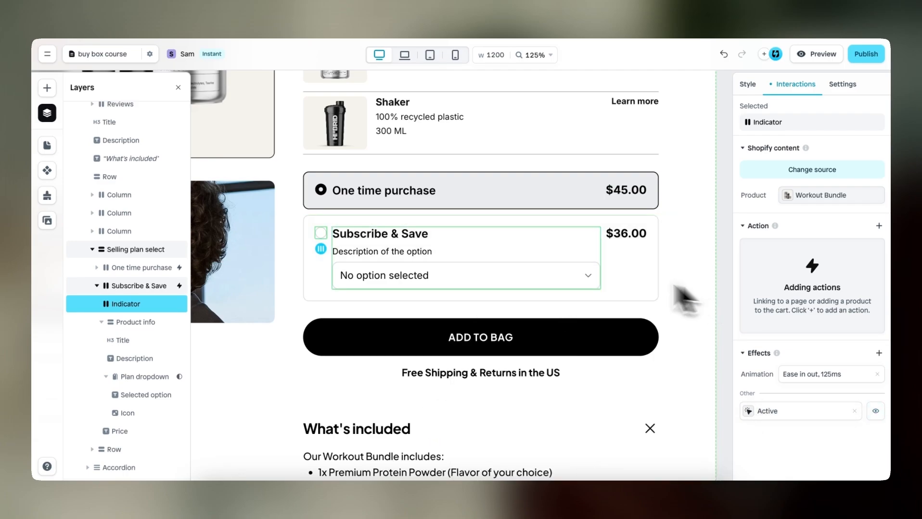
Set the text size of the Subscribe & Save option's description to 14 px
left_click(422, 257)
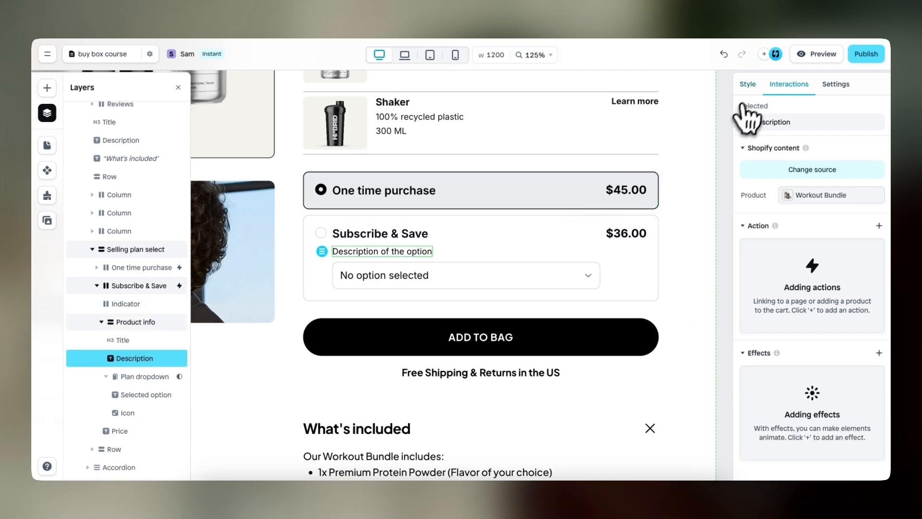
left_click(747, 84)
scroll(747, 332, "down", 5)
scroll(746, 329, "down", 2)
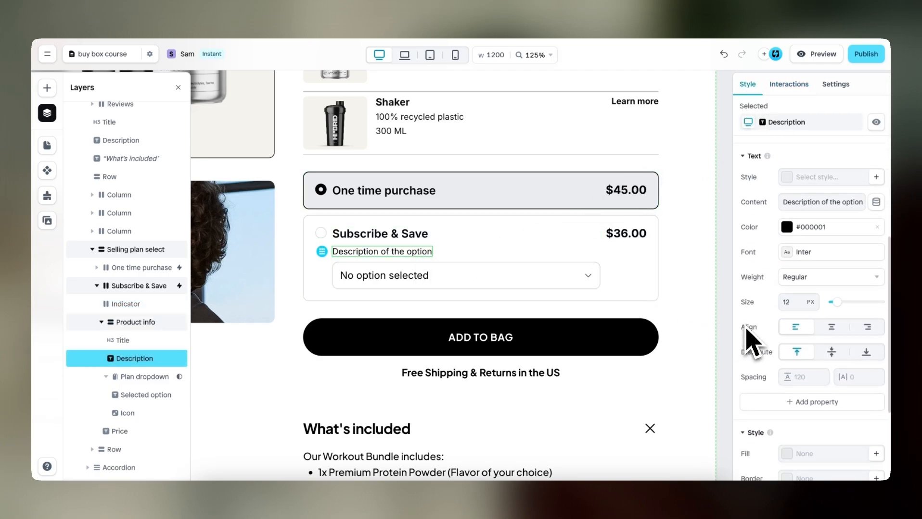
left_click(798, 300)
left_click(798, 300)
Replace the Subscribe & Save description text with "How subscriptions work"
double_click(417, 254)
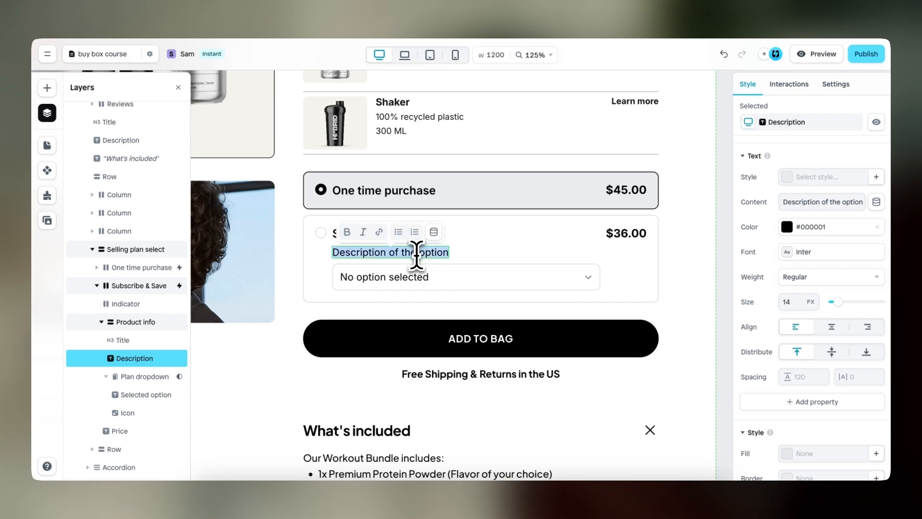
type("How su")
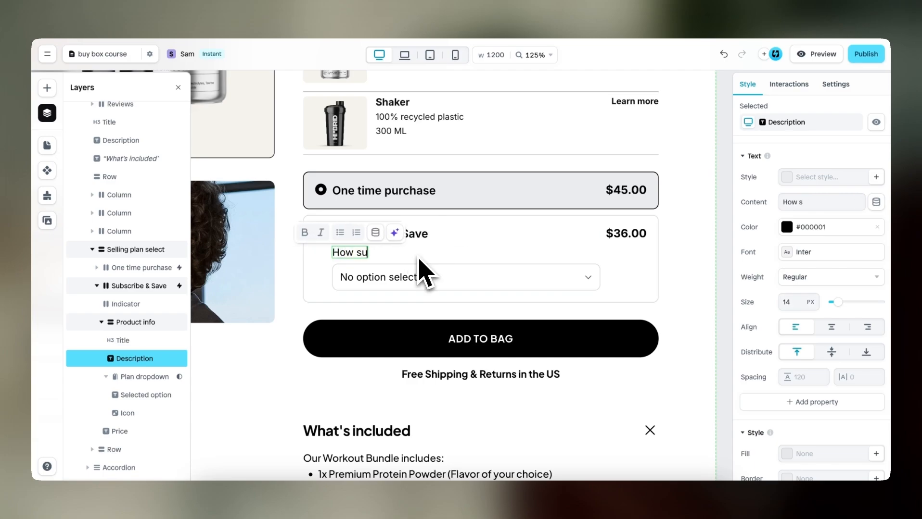
type("bscriptions work")
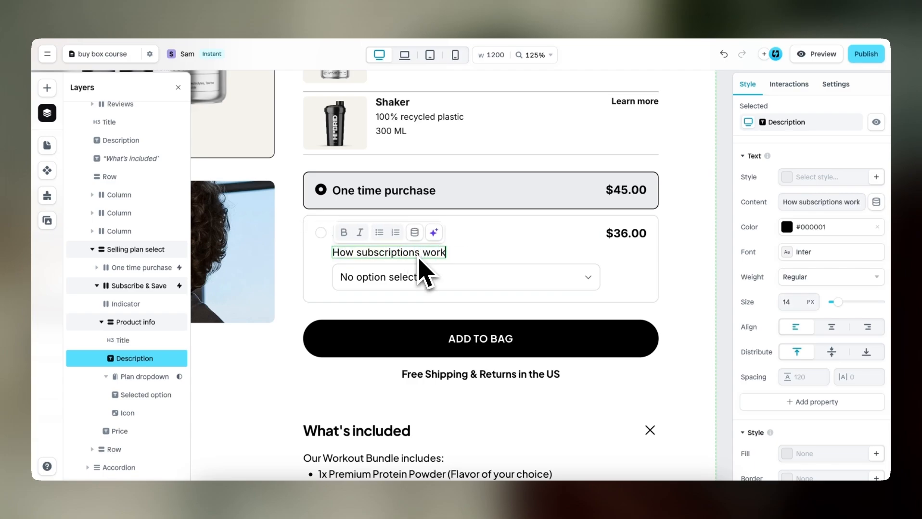
key("Escape")
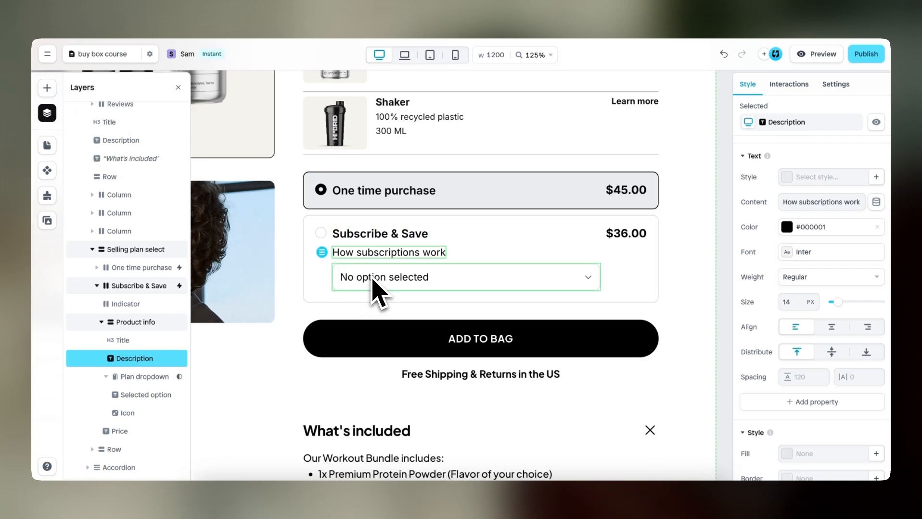
Insert a single-row layout between the "How subscriptions work" description and the plan dropdown
left_click(46, 89)
left_click(153, 111)
mouse_move(148, 202)
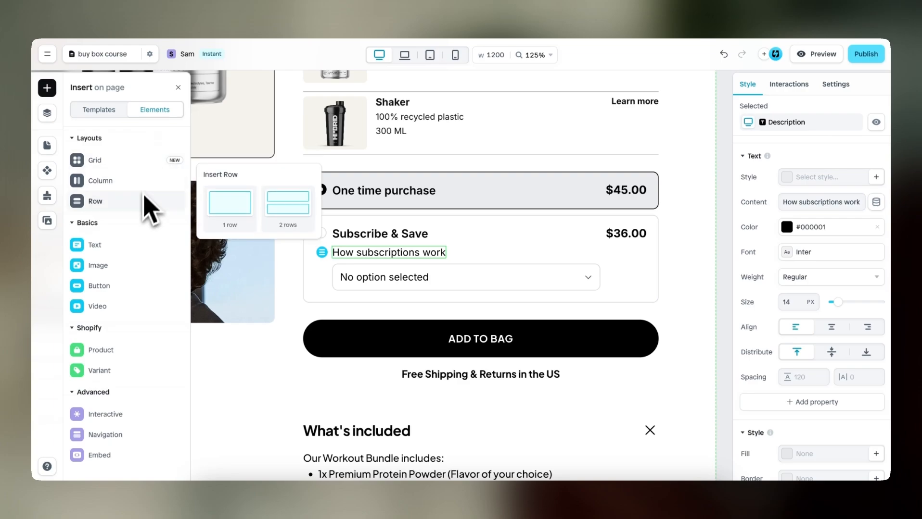
left_click_drag(185, 202, 371, 269)
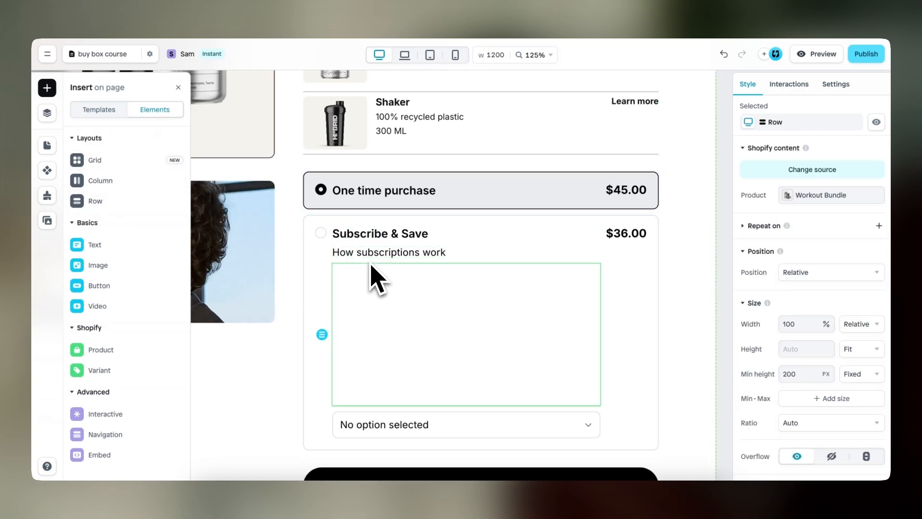
Copy the "How subscriptions work" text into the new row and clear the row's minimum height
left_click(408, 260)
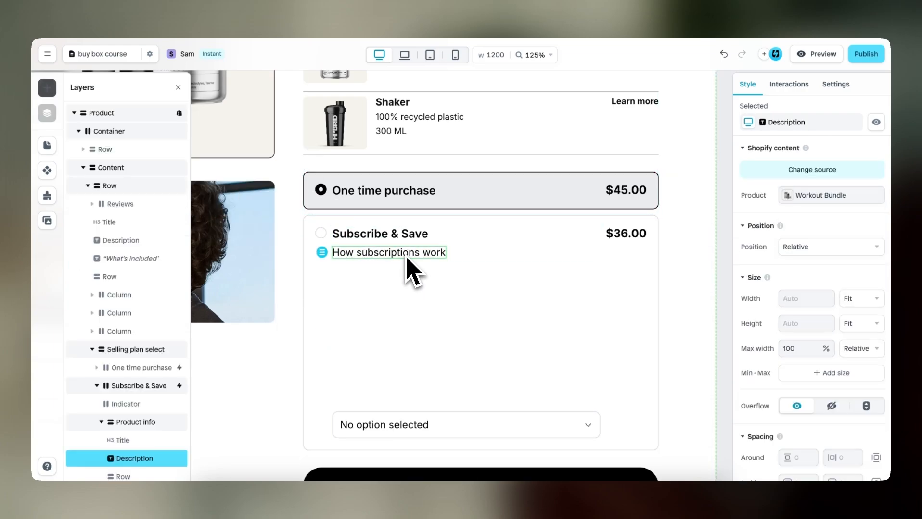
left_click(427, 297)
key("ctrl+v")
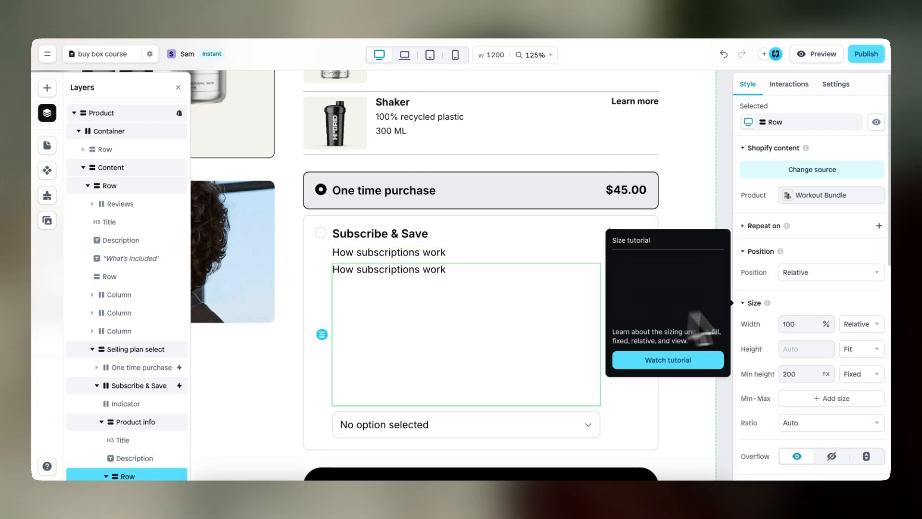
scroll(760, 373, "down", 2)
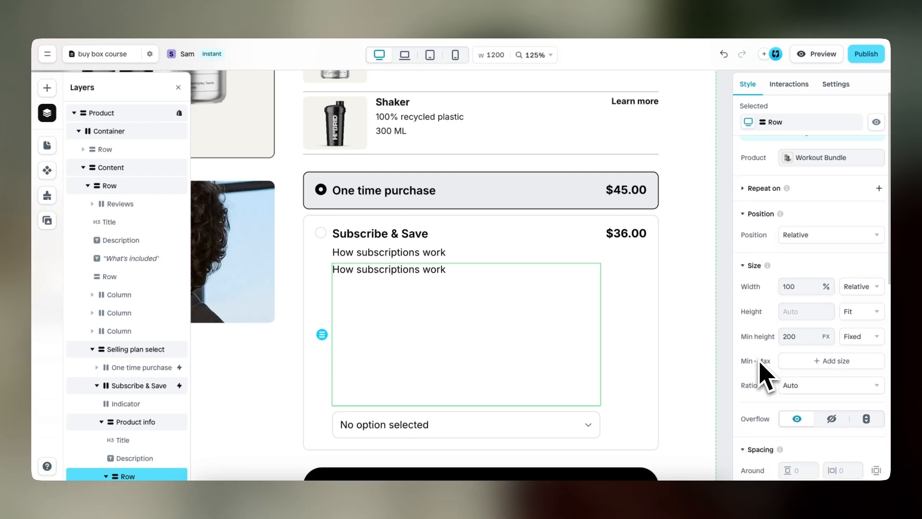
left_click_drag(803, 335, 764, 341)
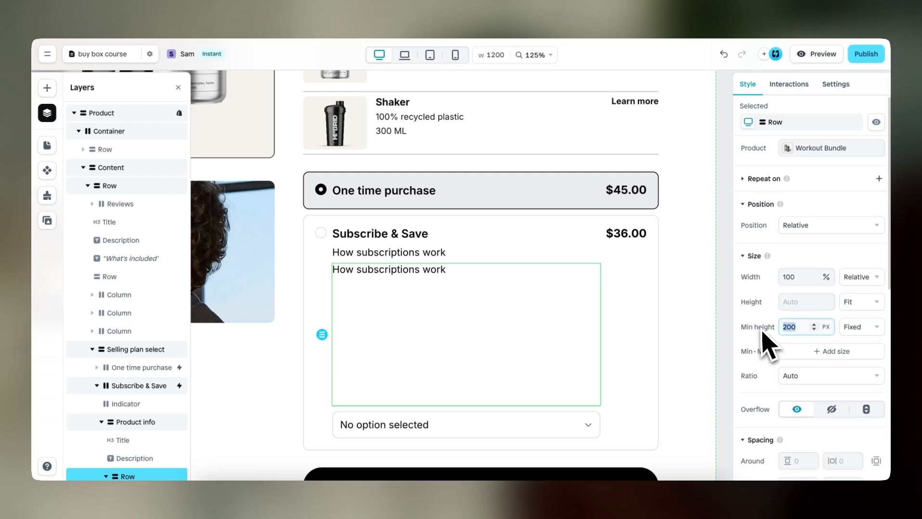
key("BackSpace")
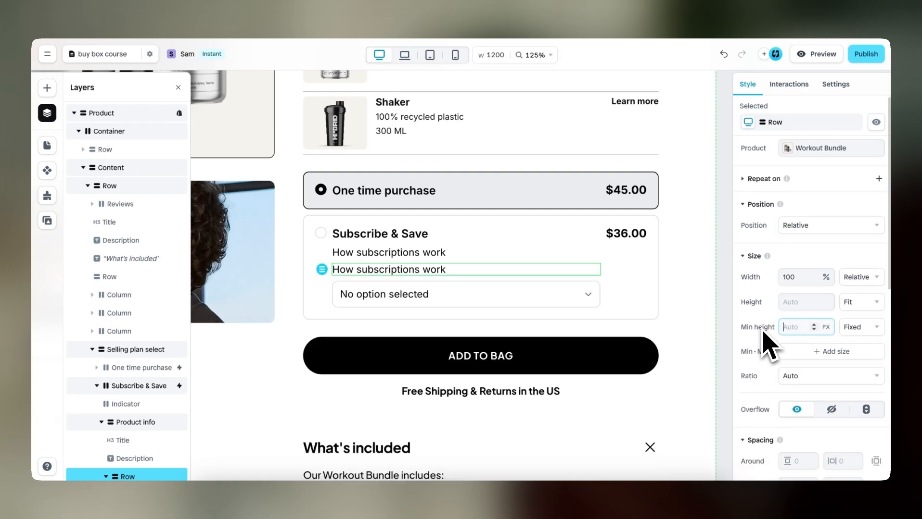
Insert an icon element into the new row with the copied description text
left_click(47, 88)
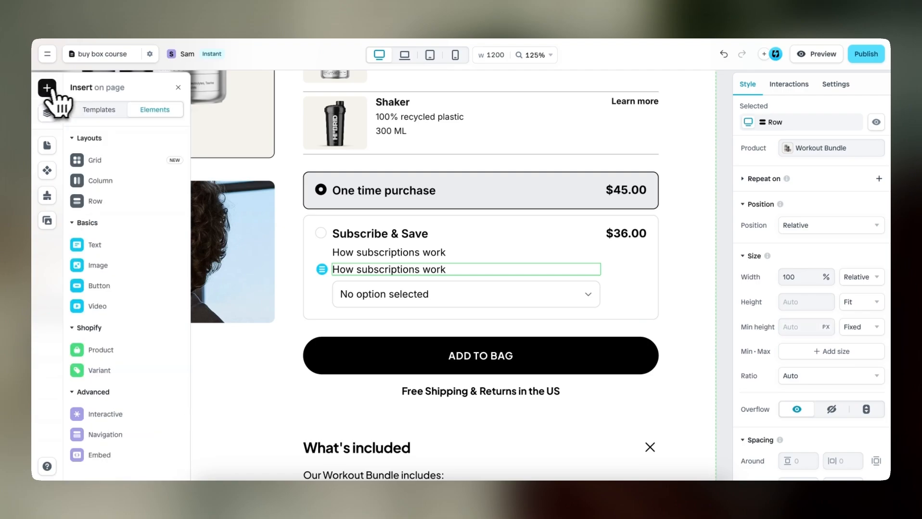
mouse_move(137, 267)
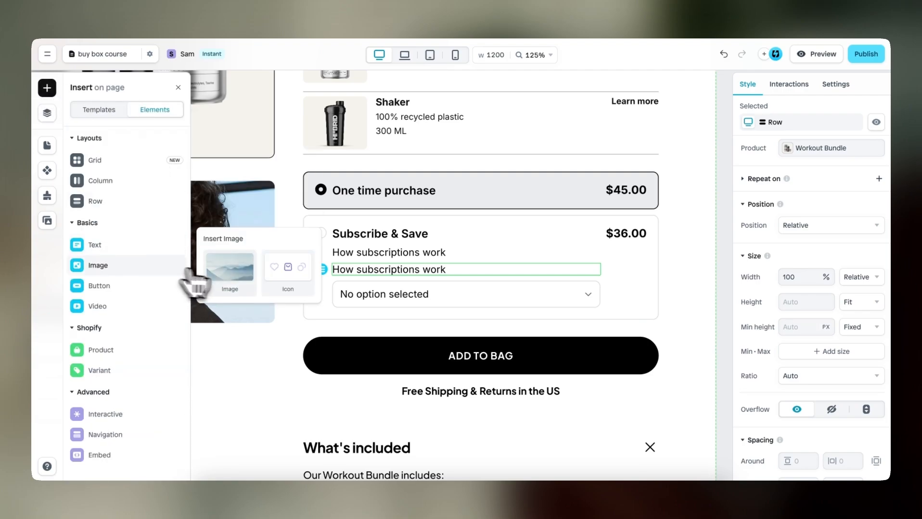
left_click_drag(284, 276, 369, 269)
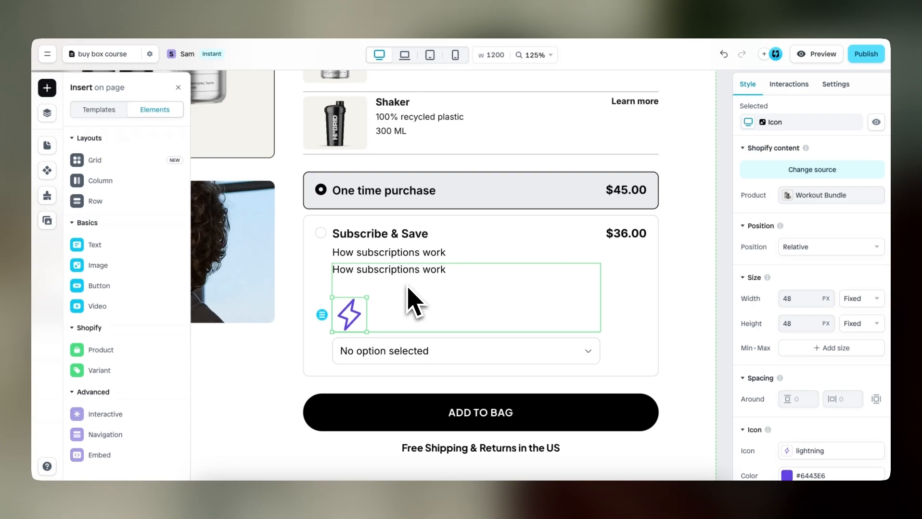
Set the new row's layout to horizontal with a gap of 6 and move the icon in front of the text
left_click(413, 303)
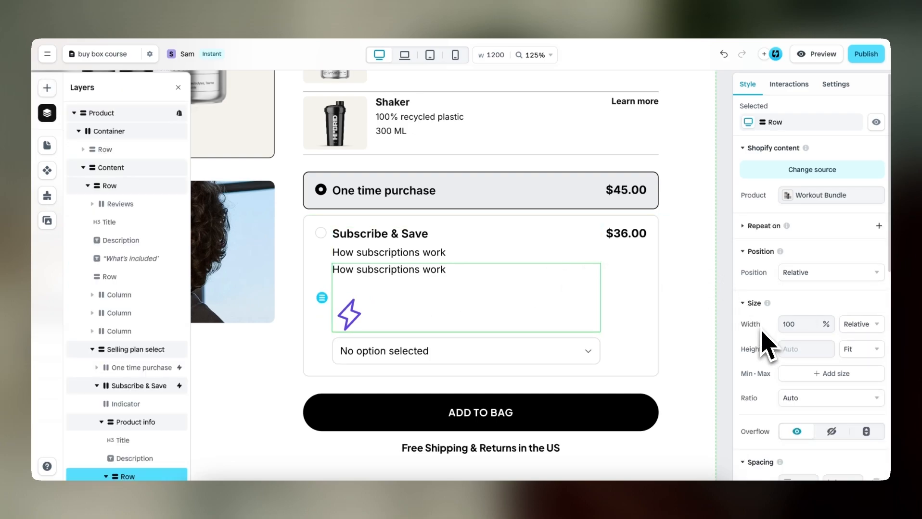
scroll(770, 347, "down", 3)
scroll(769, 346, "down", 3)
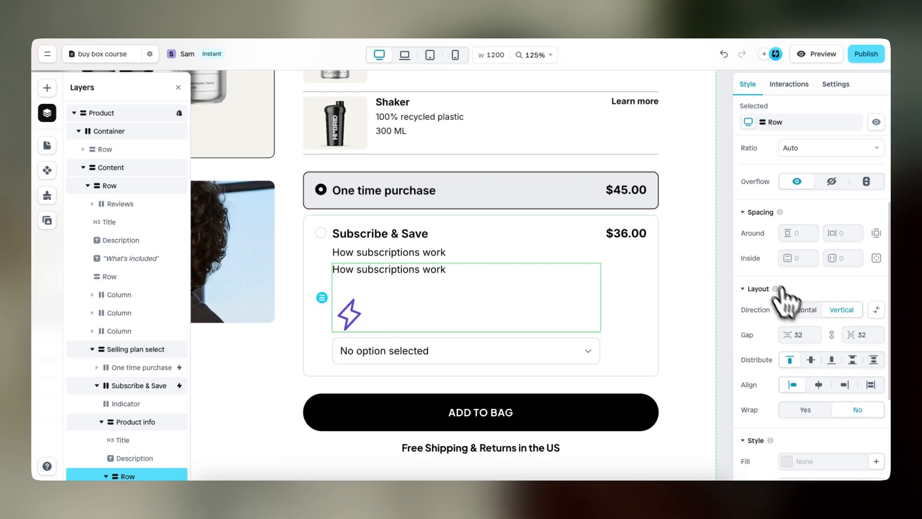
left_click(799, 311)
left_click(801, 335)
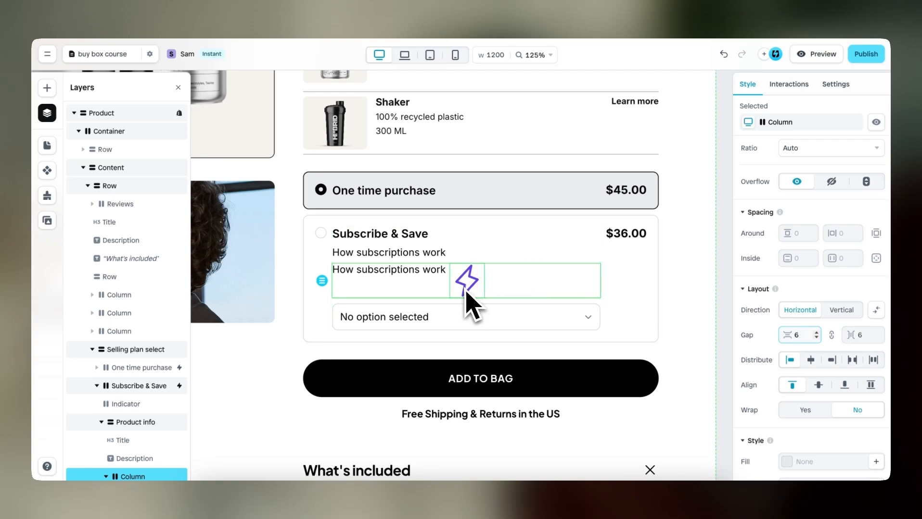
left_click_drag(472, 301, 347, 303)
left_click(424, 287)
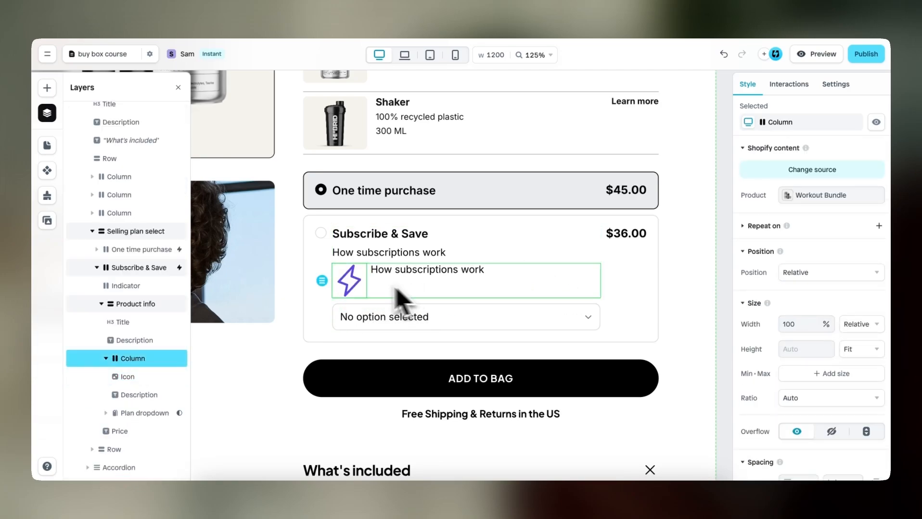
Set the lightning icon's width and height to 12 px each
left_click(359, 290)
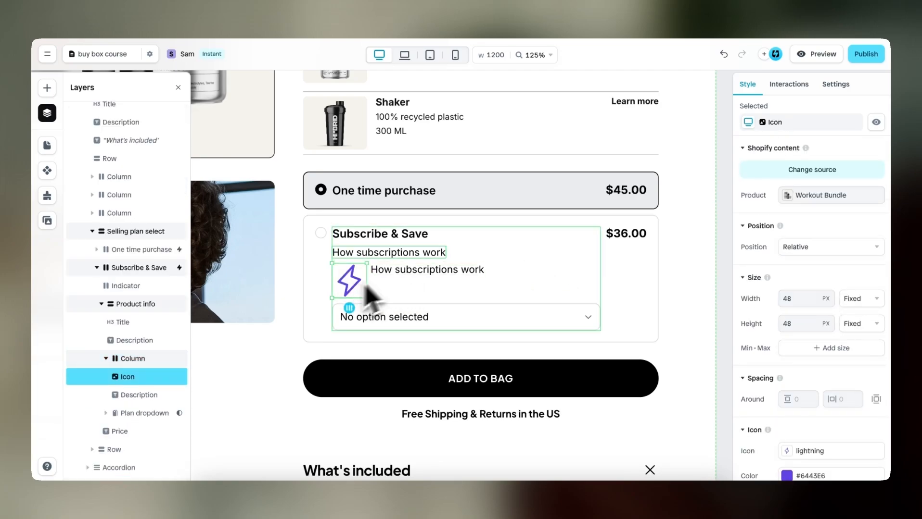
left_click(781, 301)
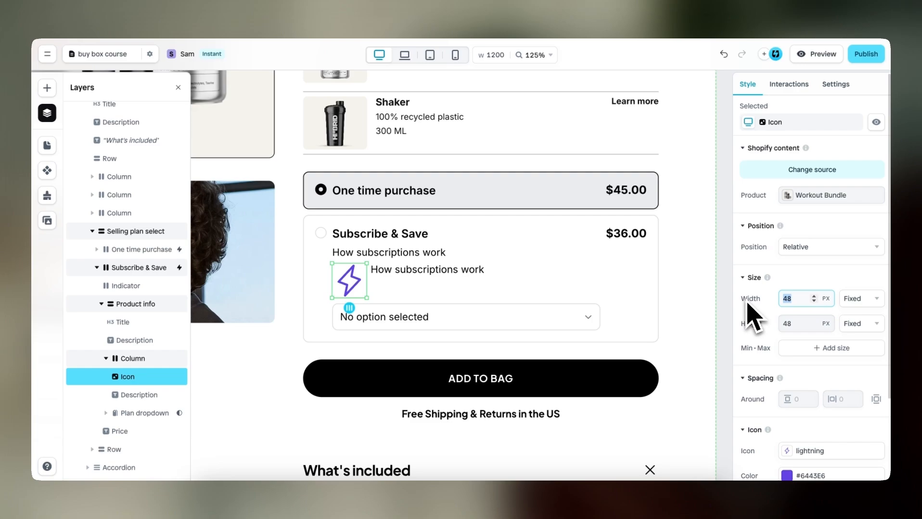
type("12")
left_click(791, 323)
type("12")
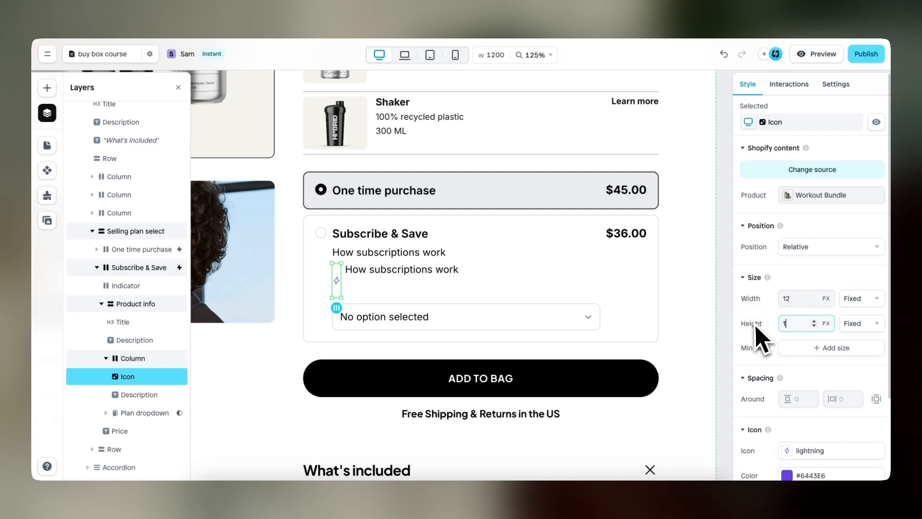
Change the lightning icon to check-circle and set its color to black (#000000)
scroll(778, 371, "down", 2)
left_click(795, 355)
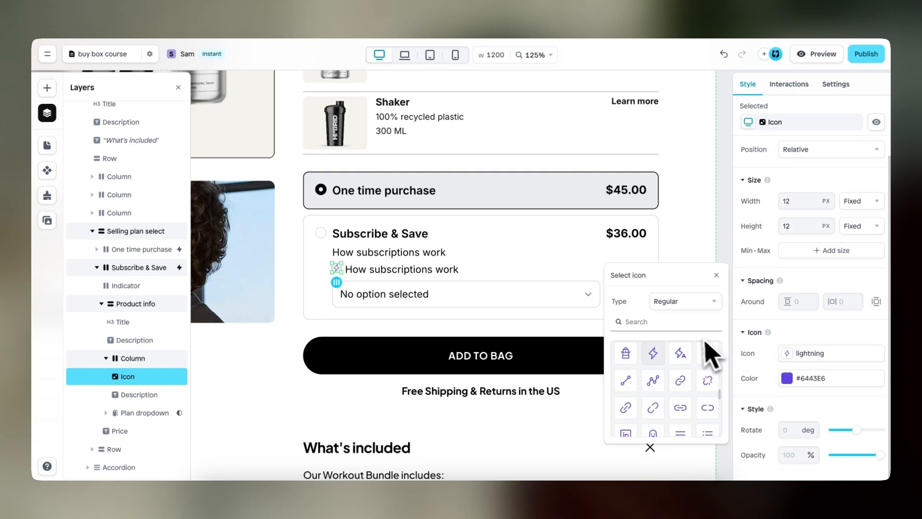
type("check")
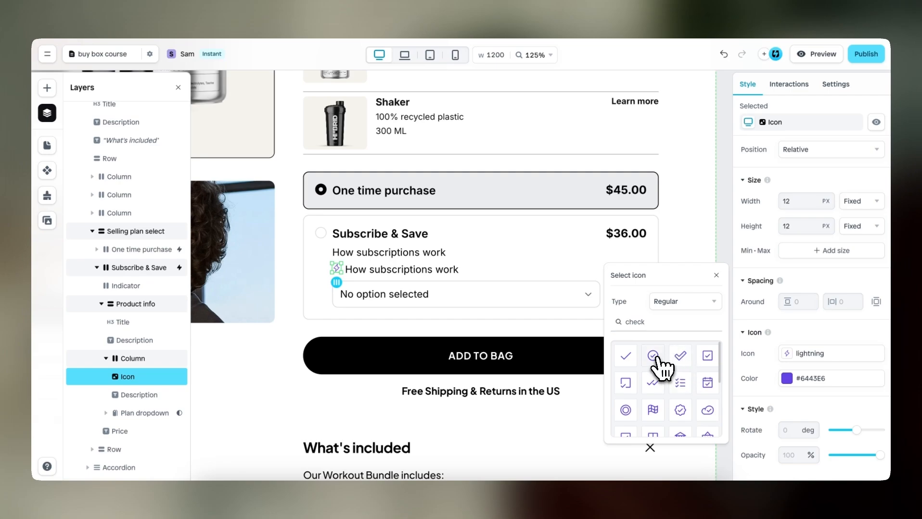
left_click(652, 355)
left_click(787, 379)
left_click_drag(673, 361, 574, 403)
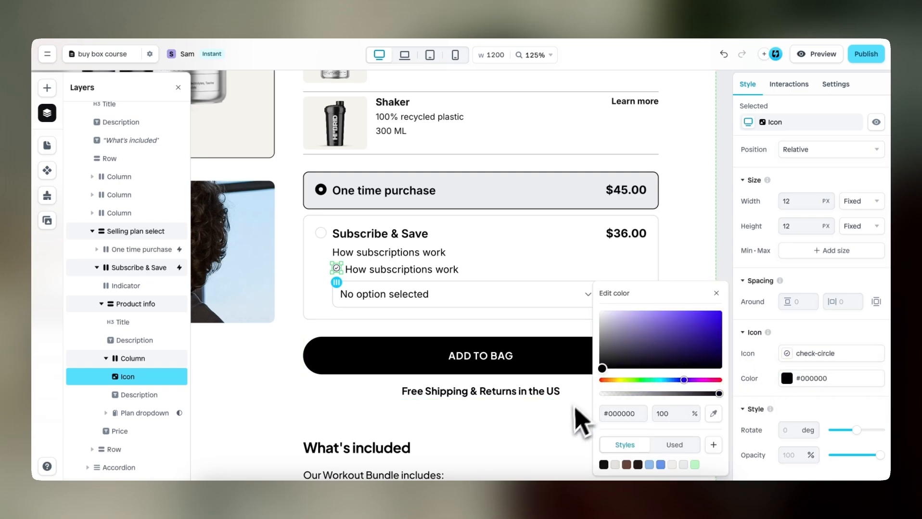
left_click(758, 319)
Switch the benefit line's check-circle icon to the Fill type
left_click(791, 354)
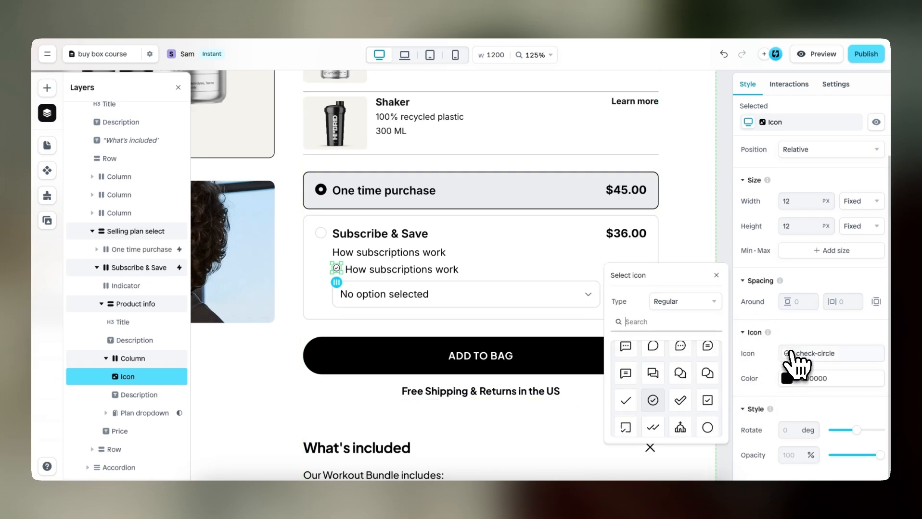
left_click(692, 302)
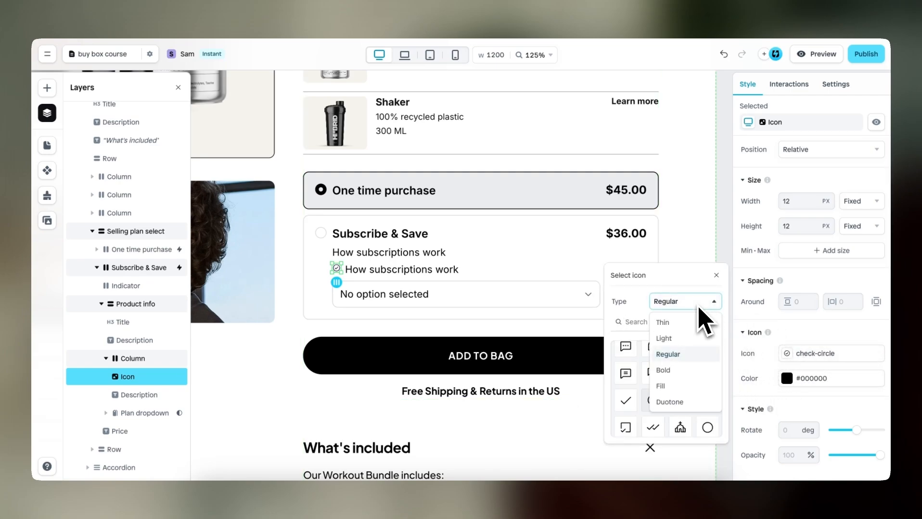
left_click(682, 386)
left_click(715, 275)
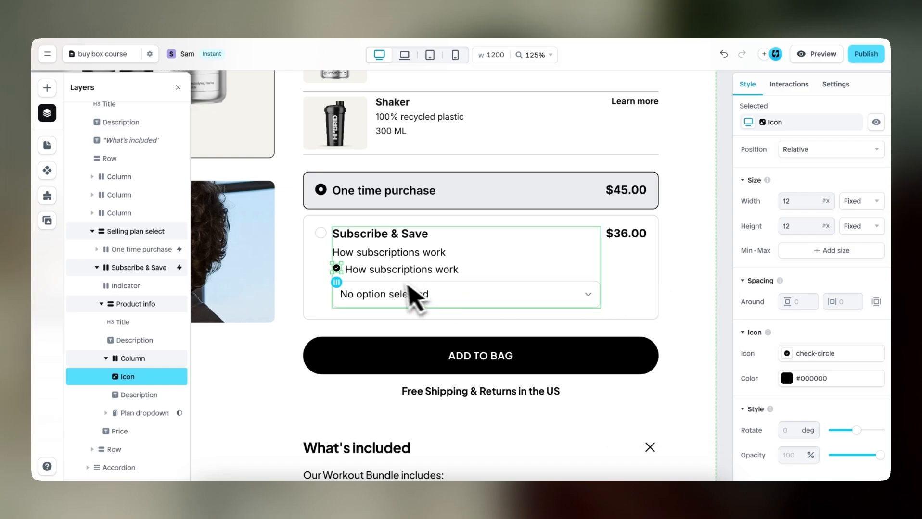
Replace the text beside the check icon with "Lowest price option"
left_click(476, 286)
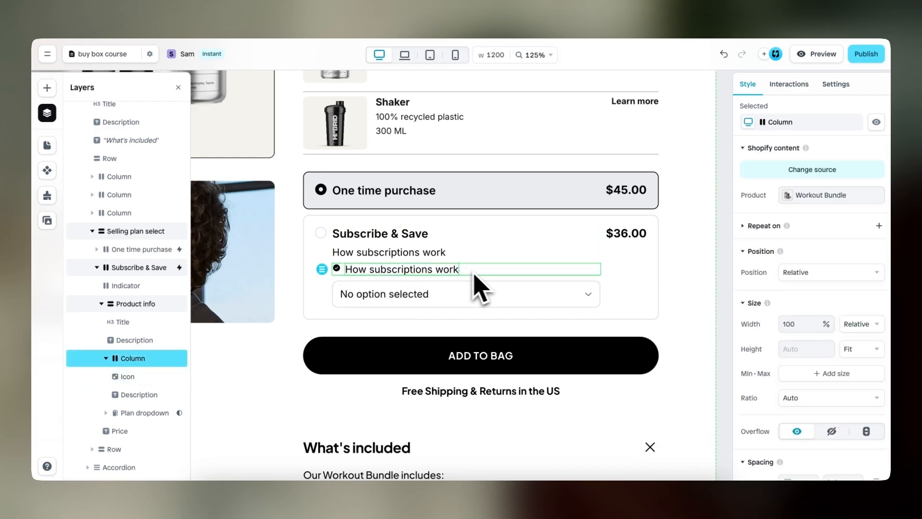
left_click(447, 272)
double_click(444, 271)
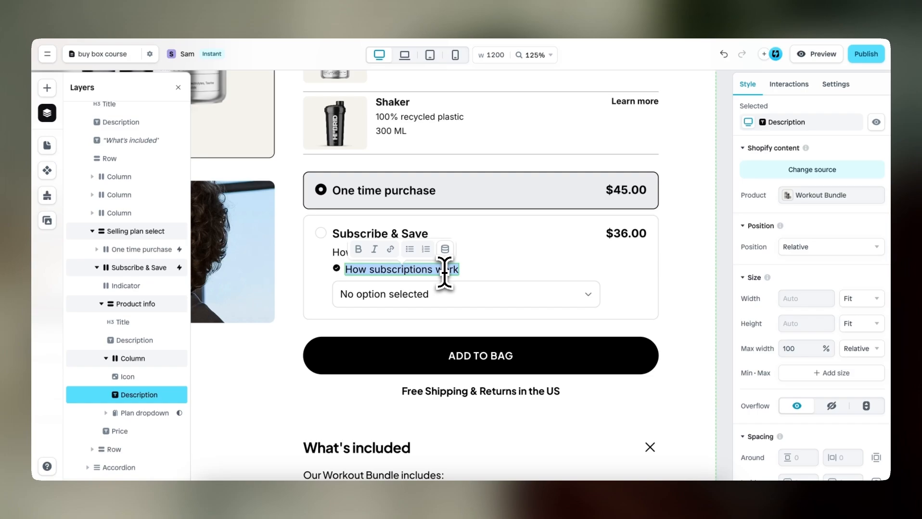
type("Lowest price ")
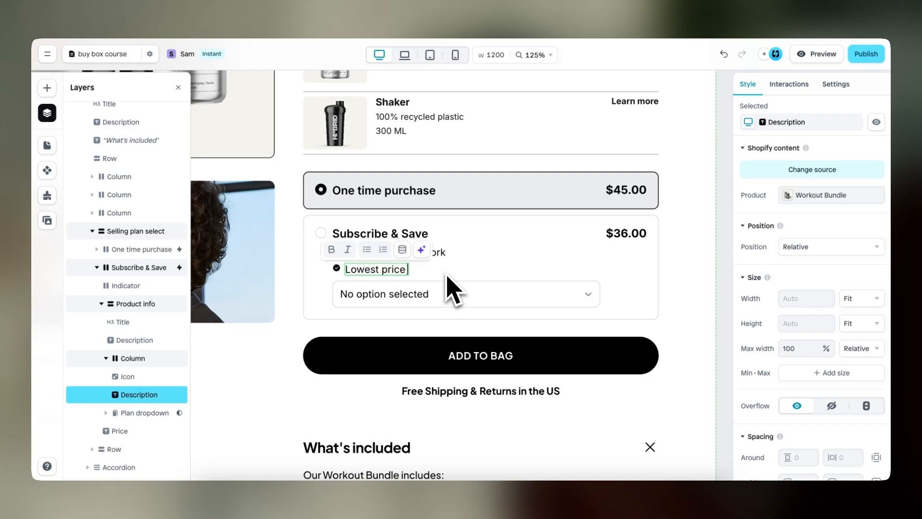
type("optoion")
key("Escape")
Align the benefit line's contents to the vertical center and duplicate the line three times
scroll(799, 323, "down", 5)
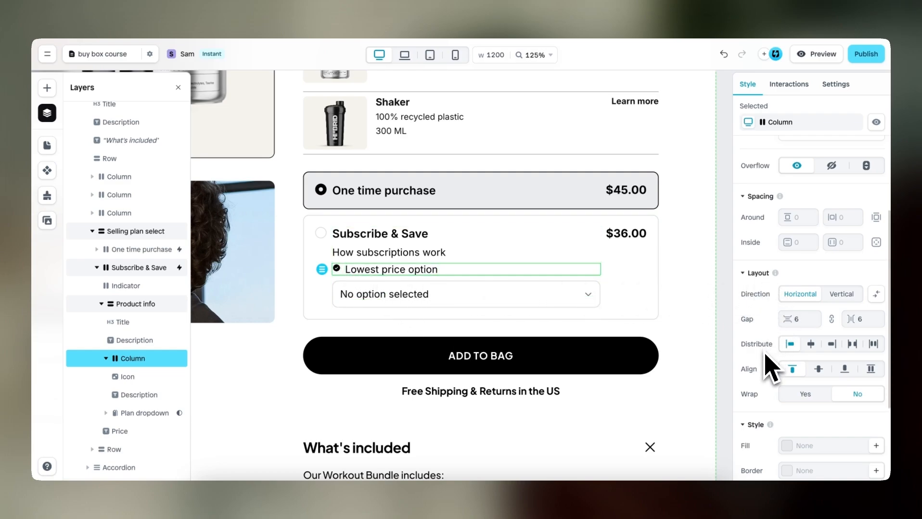
left_click(817, 369)
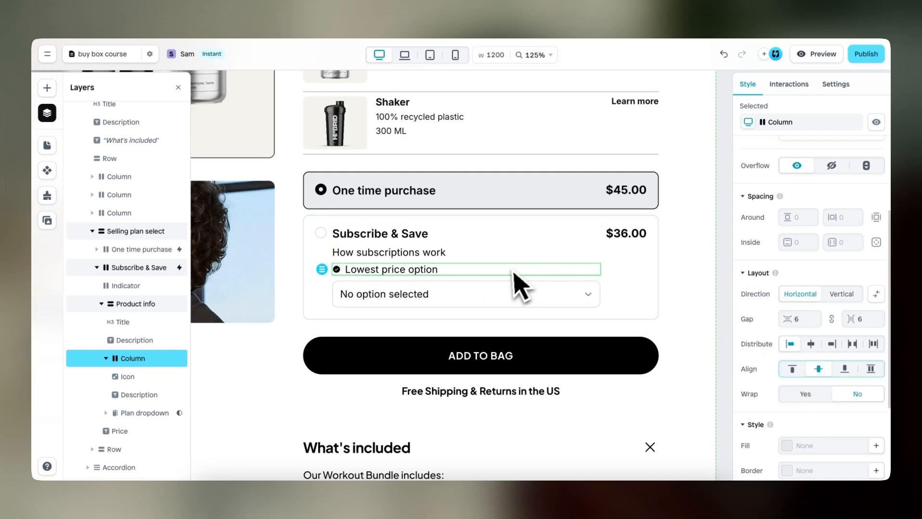
key("ctrl+d")
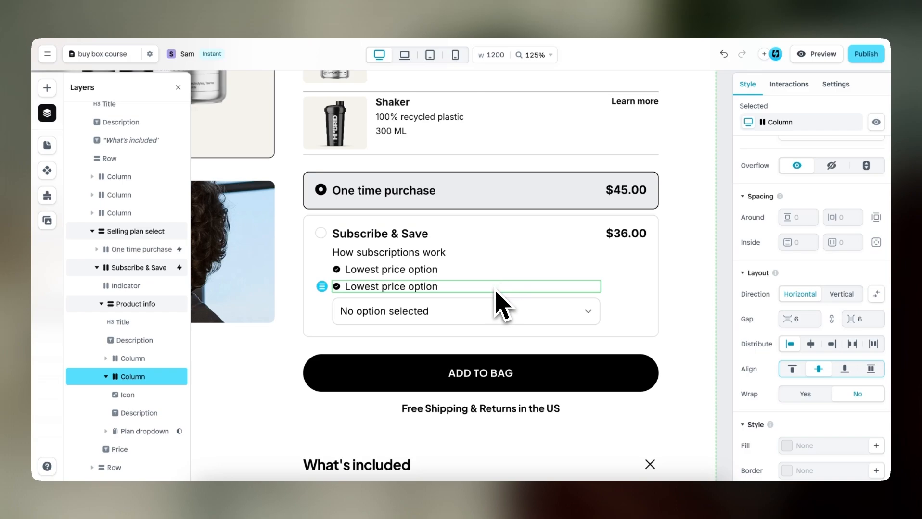
key("ctrl+d")
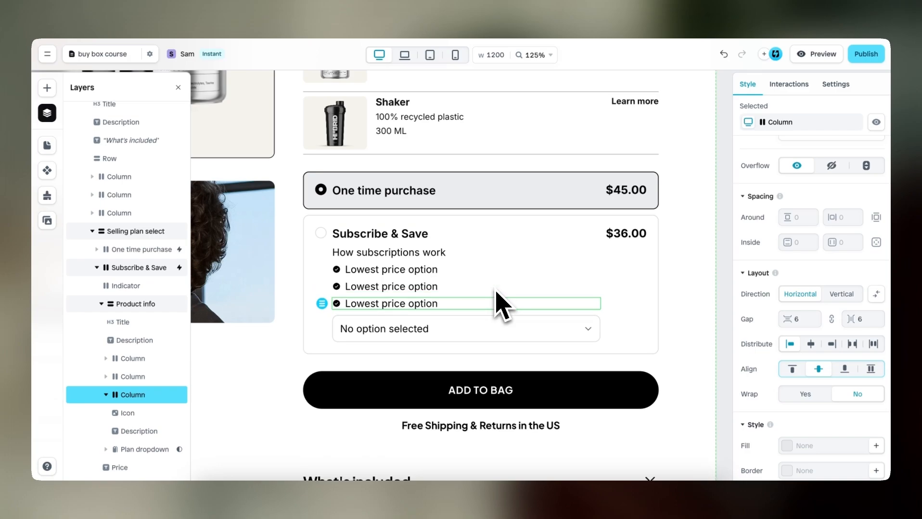
key("ctrl+d")
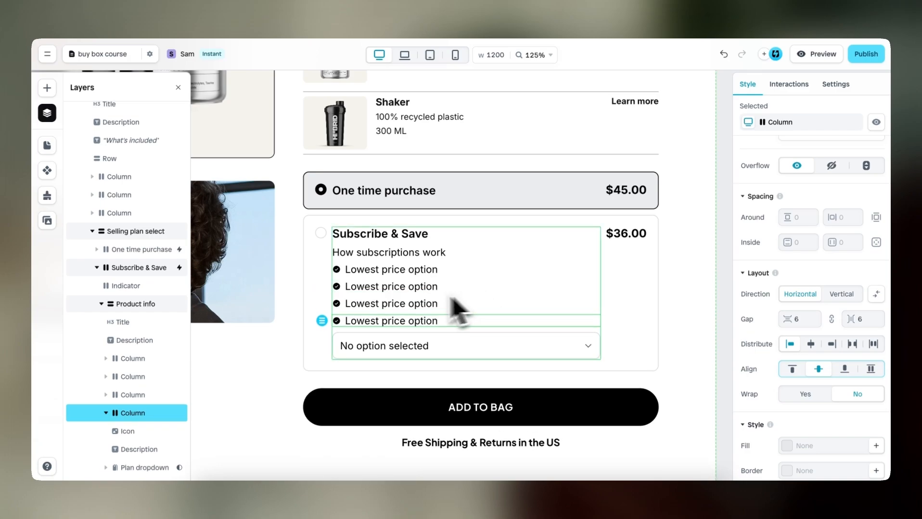
Change the second benefit line's text to "20% off all recurring orders"
left_click(407, 286)
double_click(407, 287)
type("20% off")
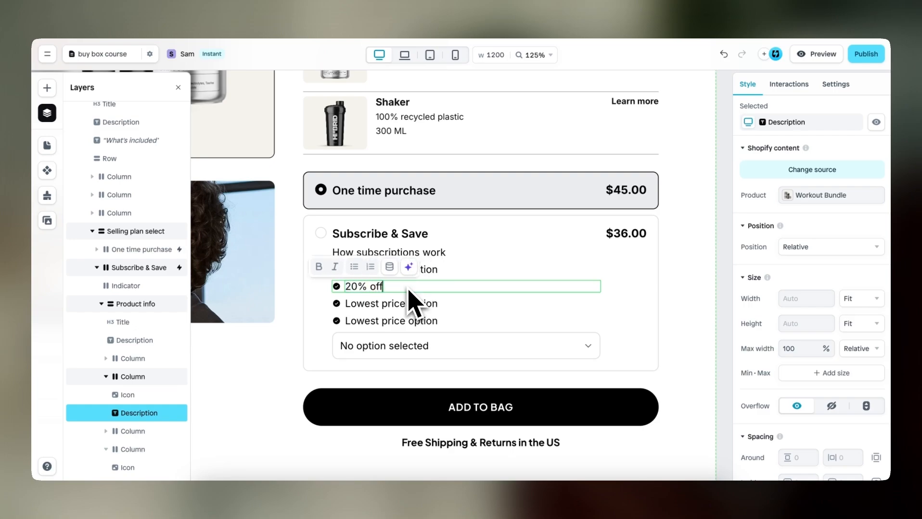
type(" all recurring")
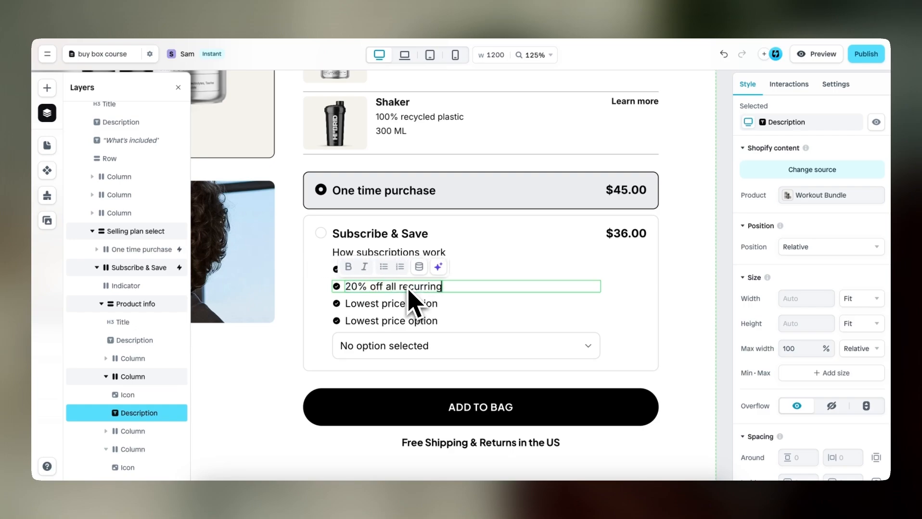
type(" orders")
Change the third benefit line's text to "Easily swap & skip deliveries"
left_click(399, 306)
double_click(400, 306)
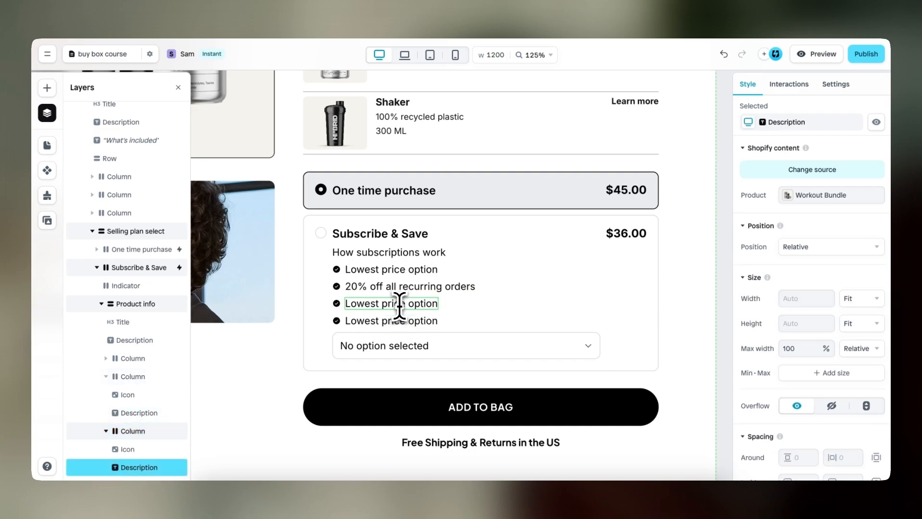
type("Easily swa")
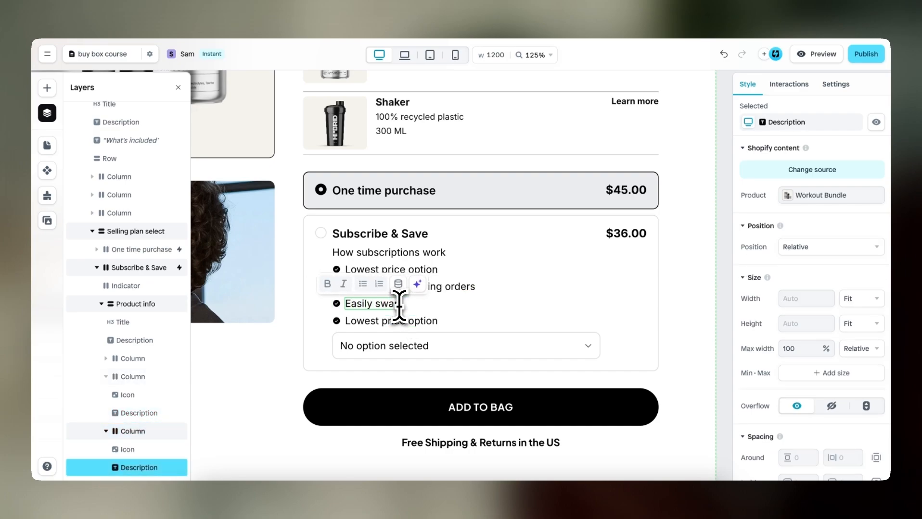
type("p & ski")
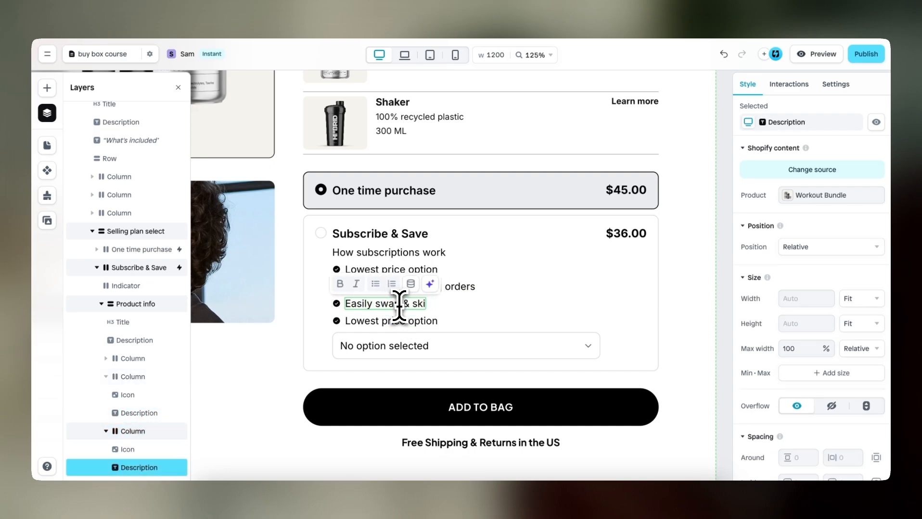
type("op deliveries")
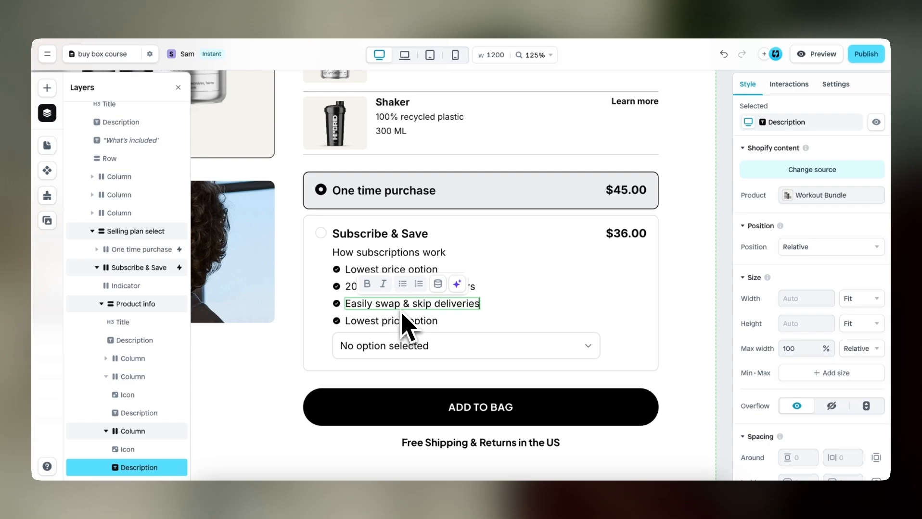
Change the fourth benefit line's text to "Cancel quickly anytime"
left_click(396, 323)
left_click(396, 323)
double_click(395, 323)
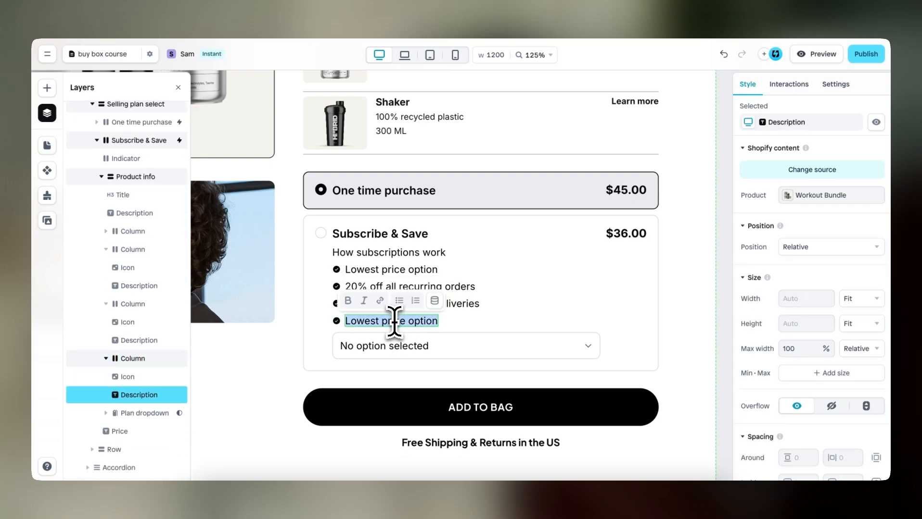
type("Cancel quickl")
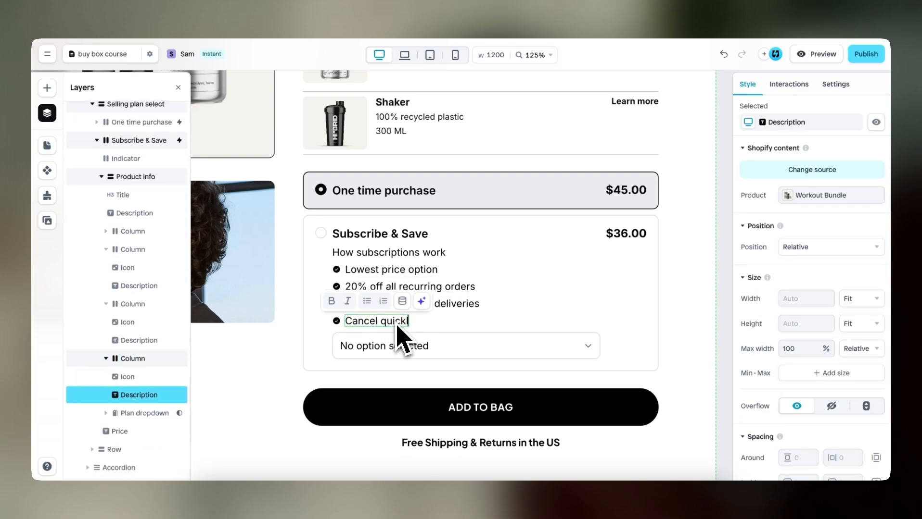
type("y anytime")
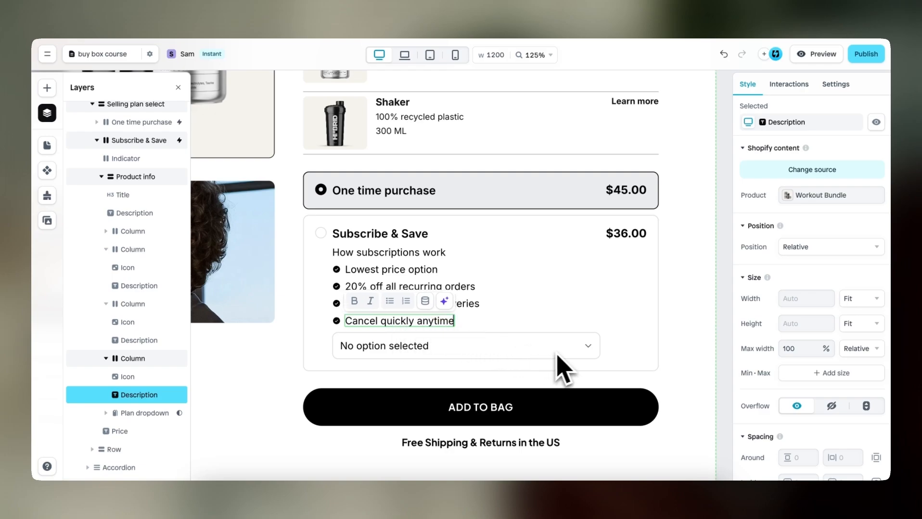
Insert a one-column layout into the Subscribe & Save option, between the product info and the price
left_click(593, 280)
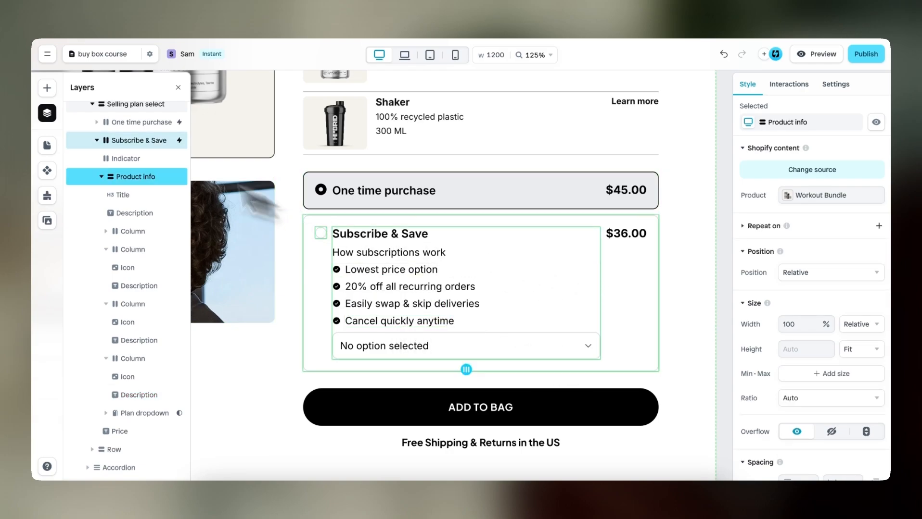
left_click(46, 88)
mouse_move(147, 183)
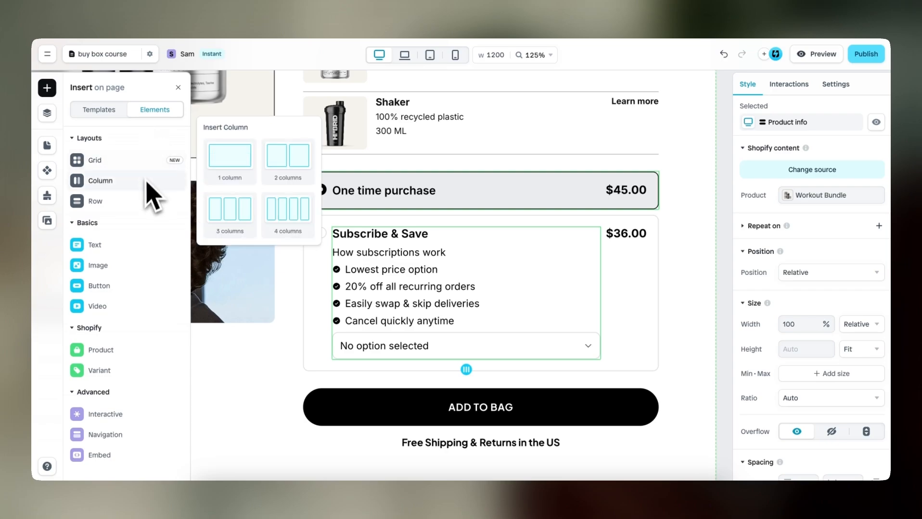
left_click_drag(233, 177, 597, 246)
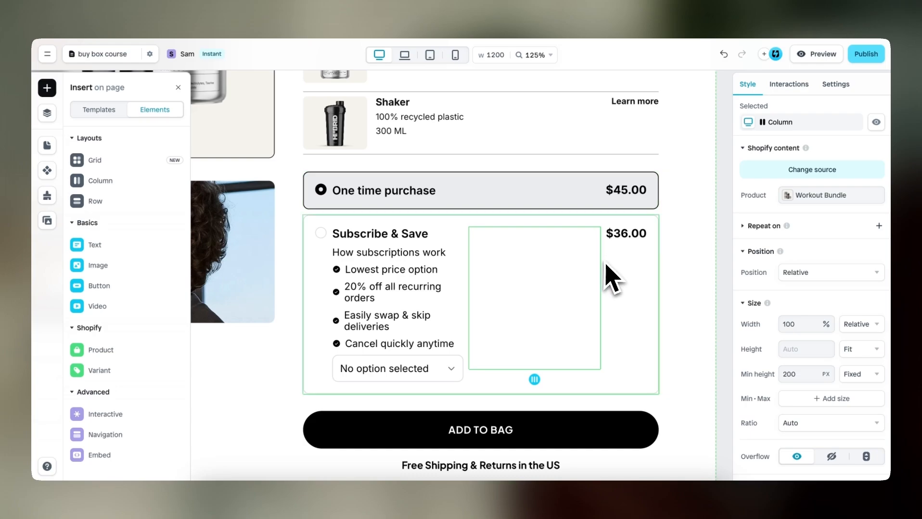
Copy the Subscribe & Save price into the new column and delete the original price element
left_click(630, 241)
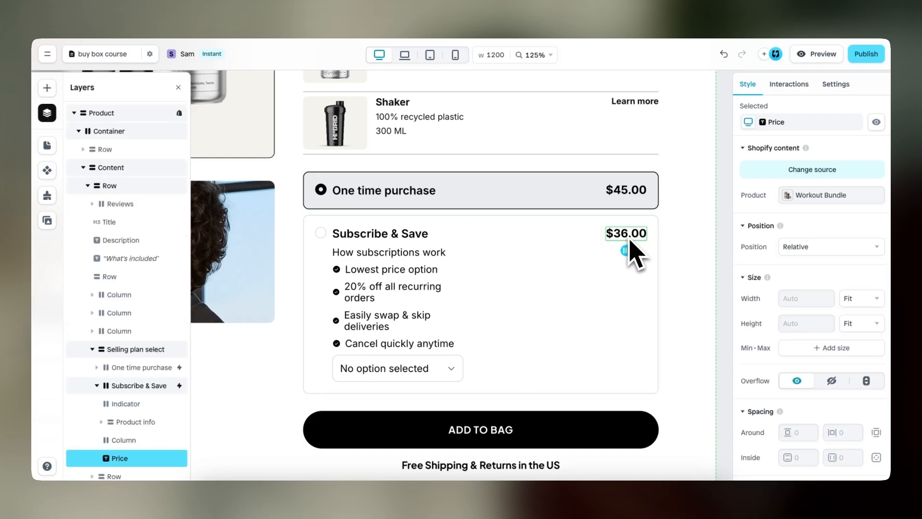
left_click(547, 263)
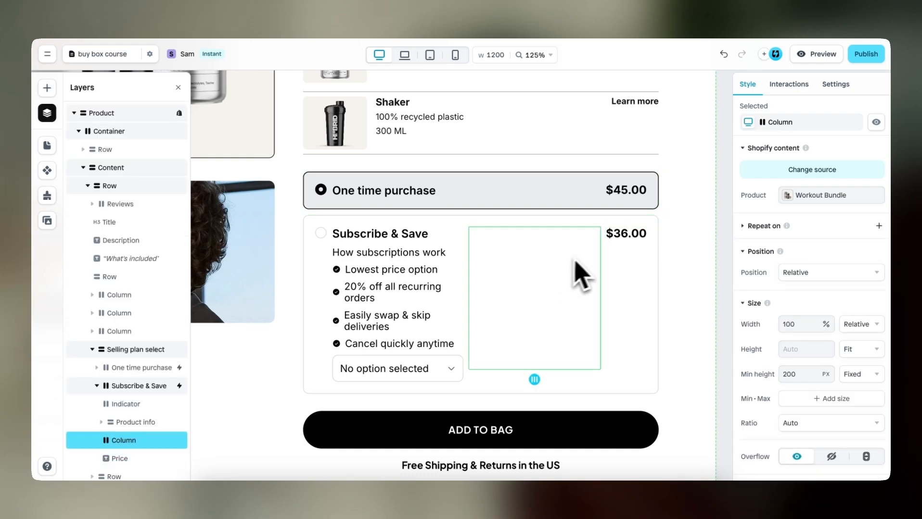
key("ctrl+v")
left_click(634, 237)
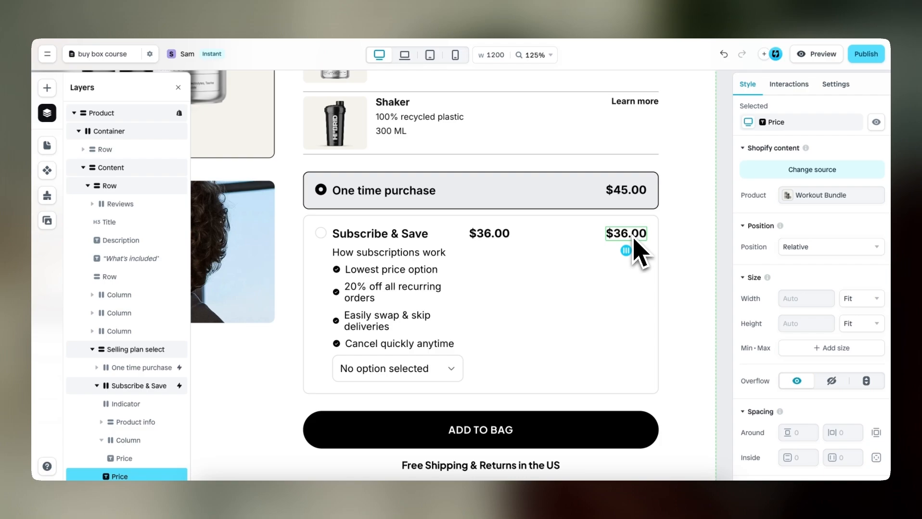
key("Delete")
Clear the price column's minimum height and set its width to Fit
left_click(568, 283)
left_click(801, 374)
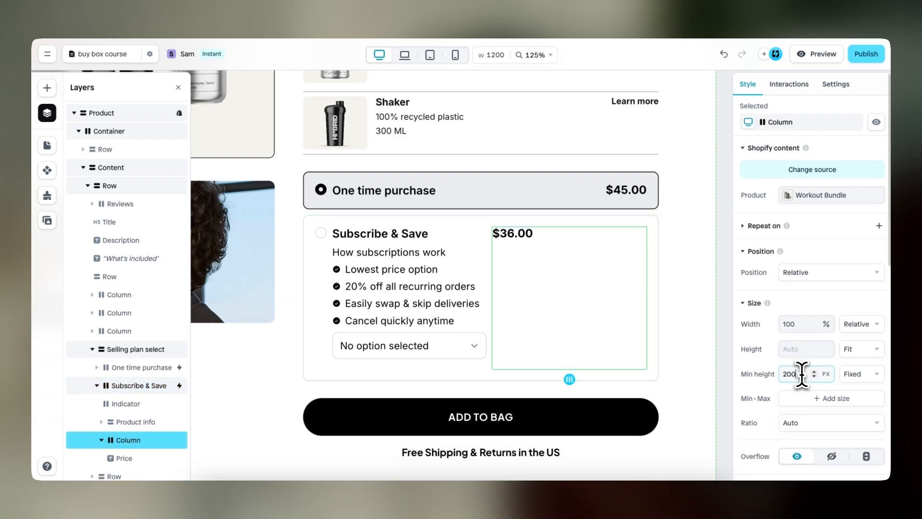
key("ctrl+a")
key("BackSpace")
left_click(865, 323)
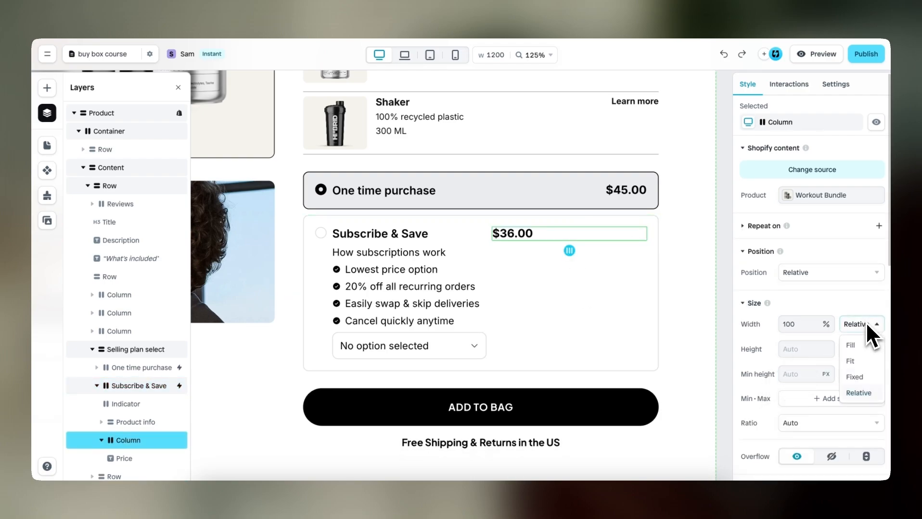
left_click(859, 361)
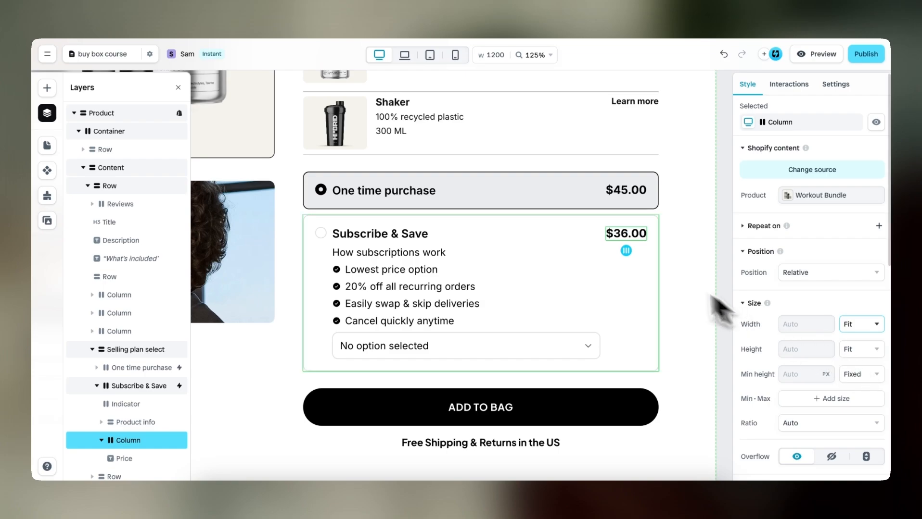
Set the price column's inside spacing to 4 both vertically and horizontally
scroll(798, 318, "down", 5)
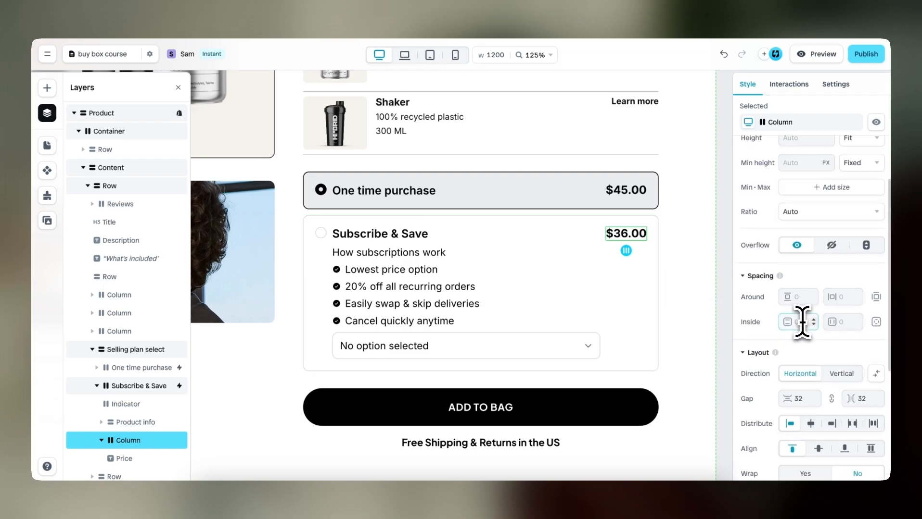
type("4")
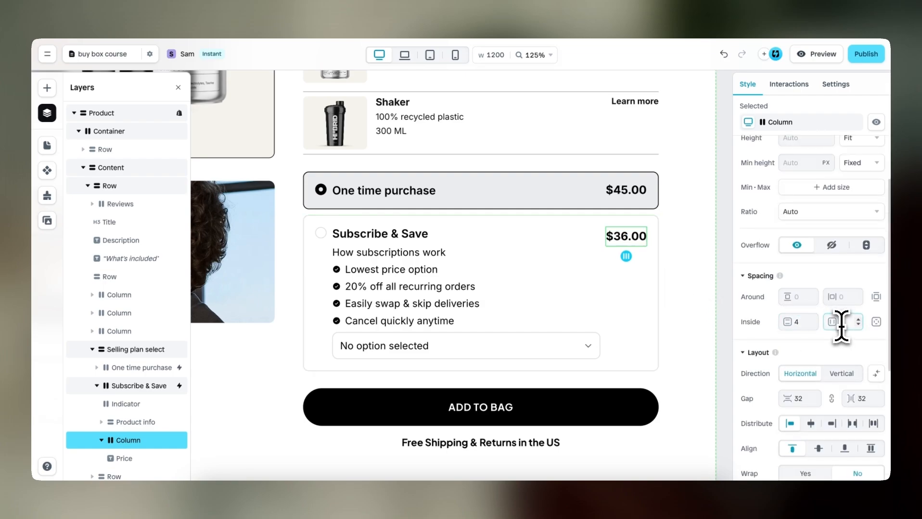
type("4")
Fill the price column with the light green Color 9 style (#BCFAC4) and set its corner radius to 6
scroll(775, 363, "down", 4)
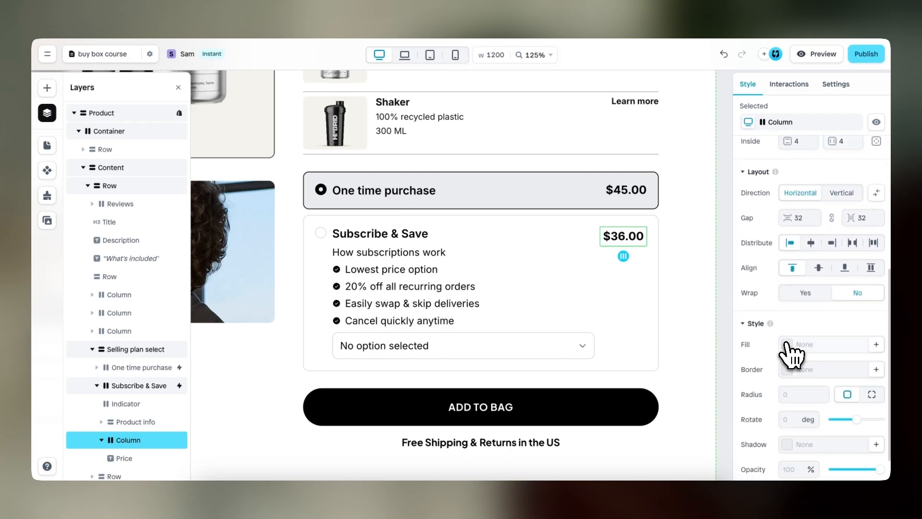
left_click(796, 345)
left_click(695, 459)
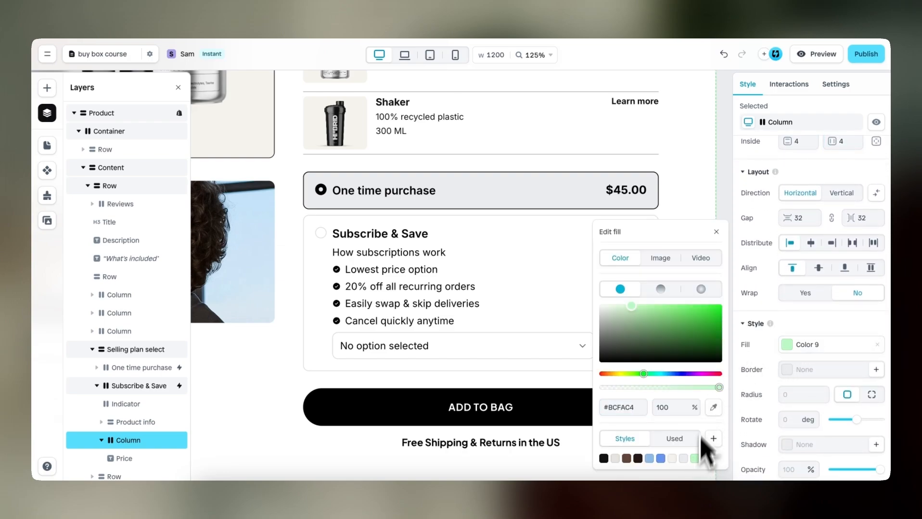
left_click(726, 247)
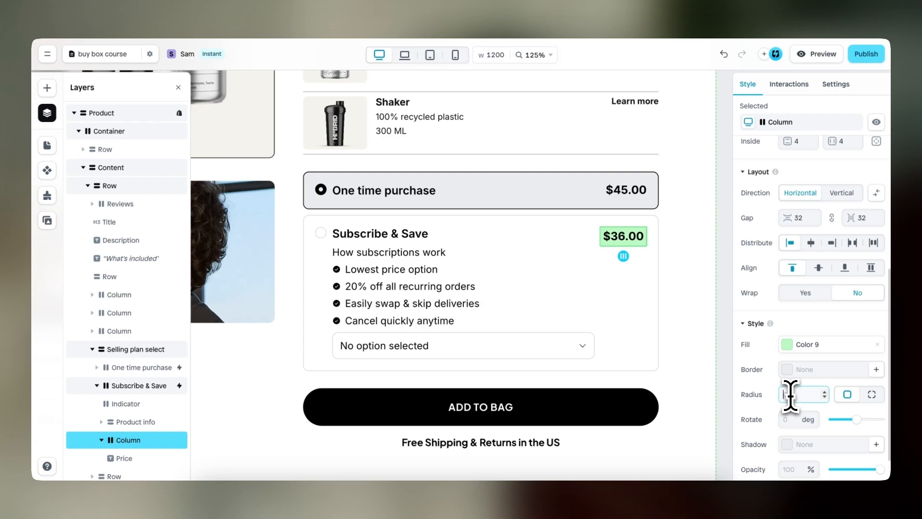
type("6")
left_click(648, 296)
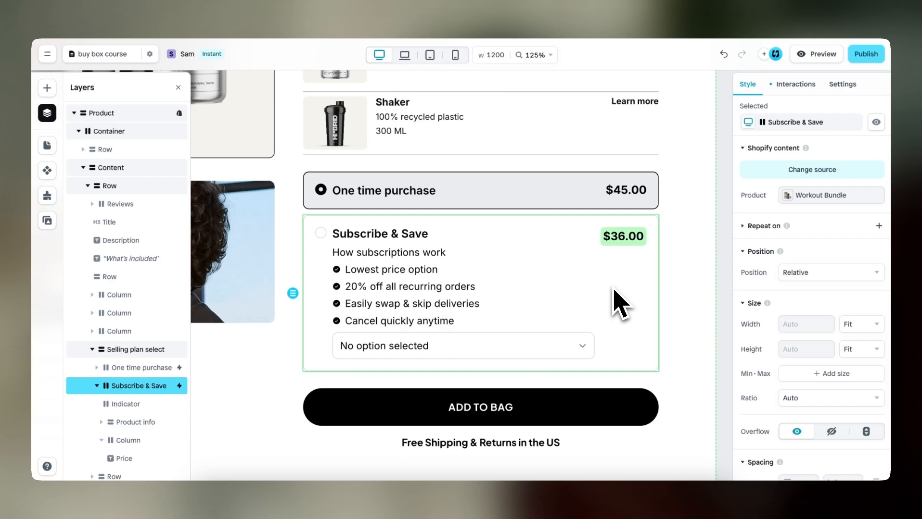
Preview the page and switch between the Subscribe & Save and One time purchase options to check the selector
left_click(817, 55)
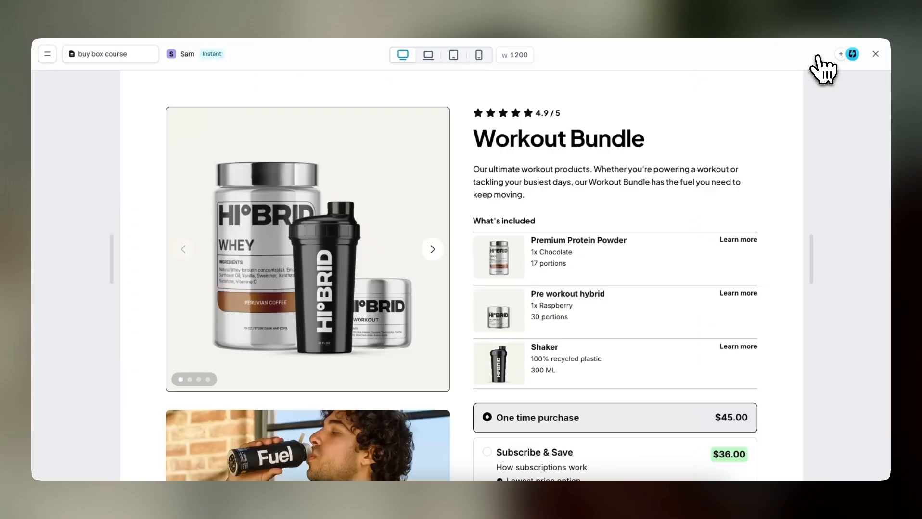
scroll(619, 280, "down", 4)
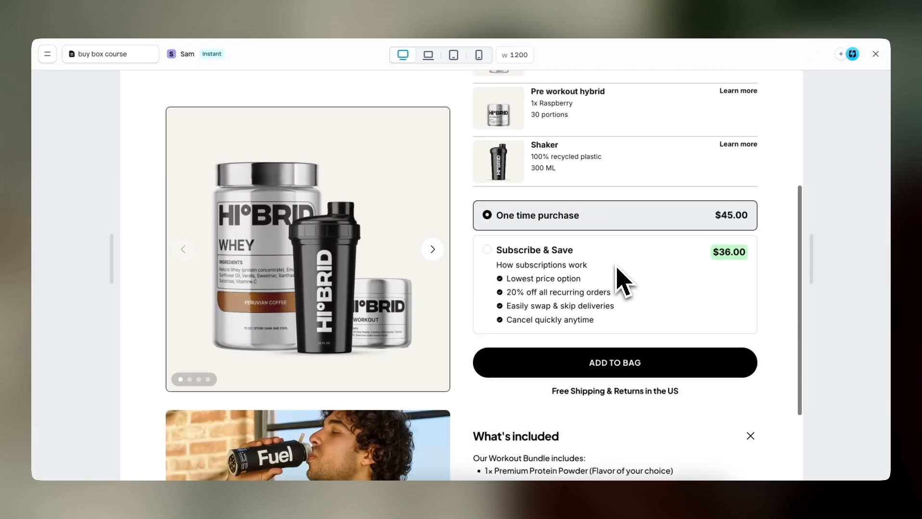
scroll(625, 336, "up", 2)
left_click(630, 347)
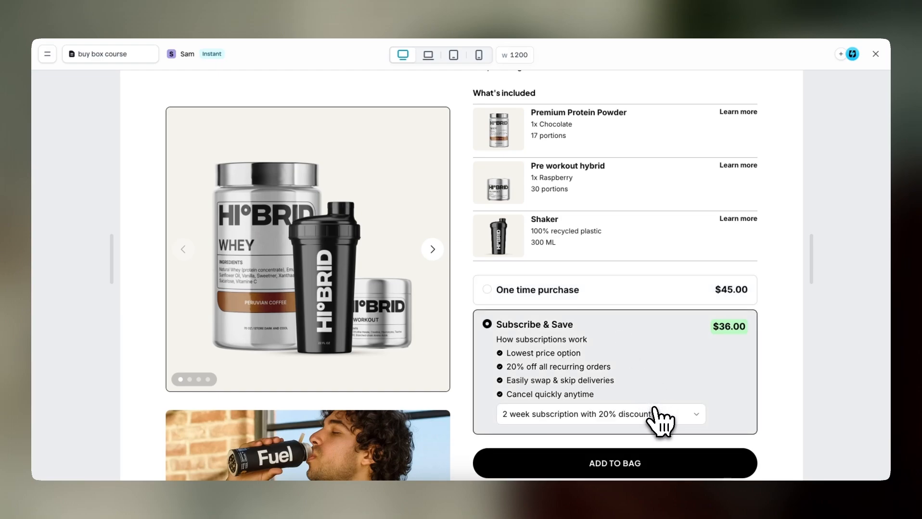
left_click(649, 295)
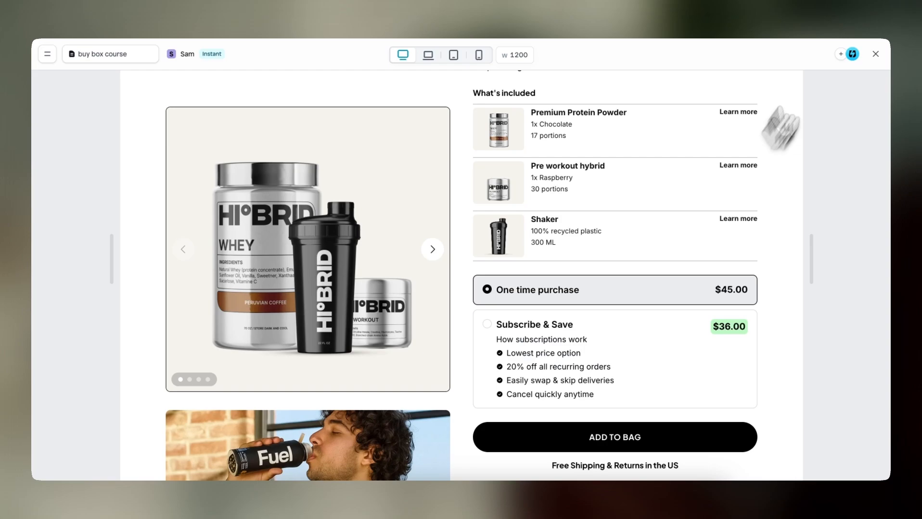
left_click(875, 53)
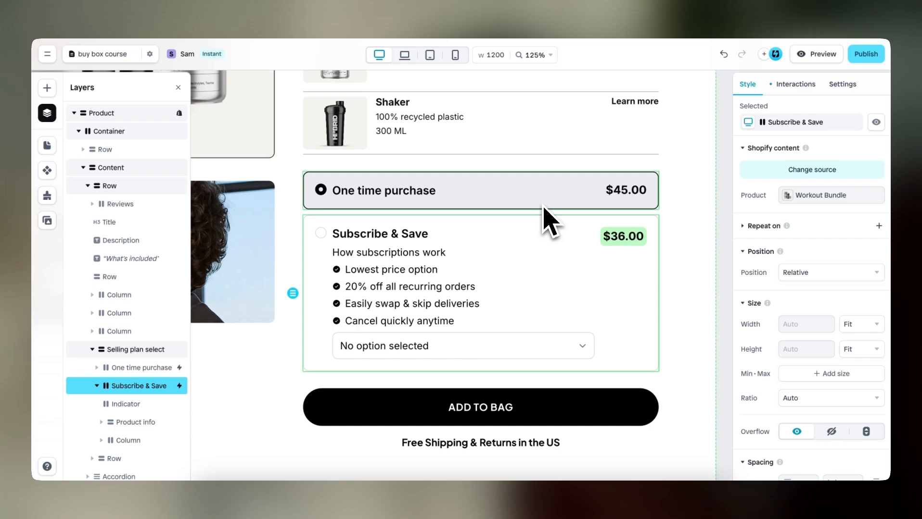
Set the gap of the Selling plan select element to 0
left_click(137, 351)
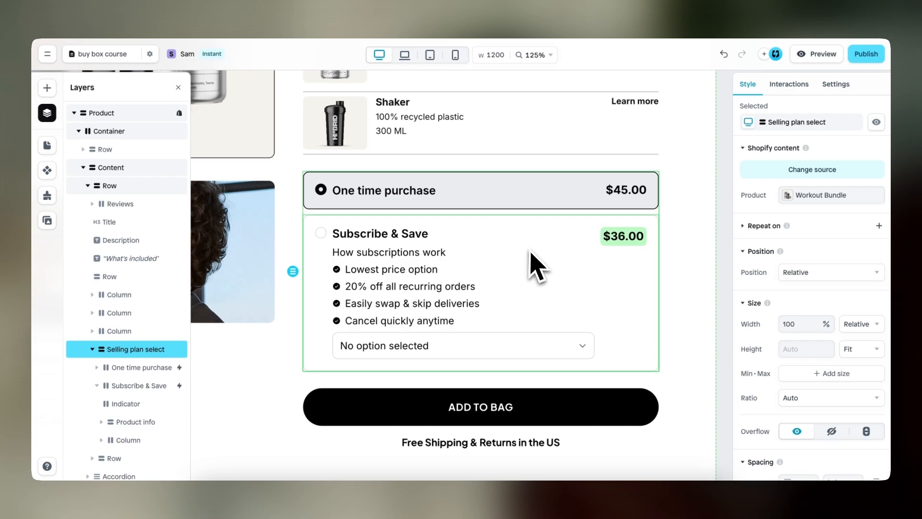
scroll(123, 358, "down", 1)
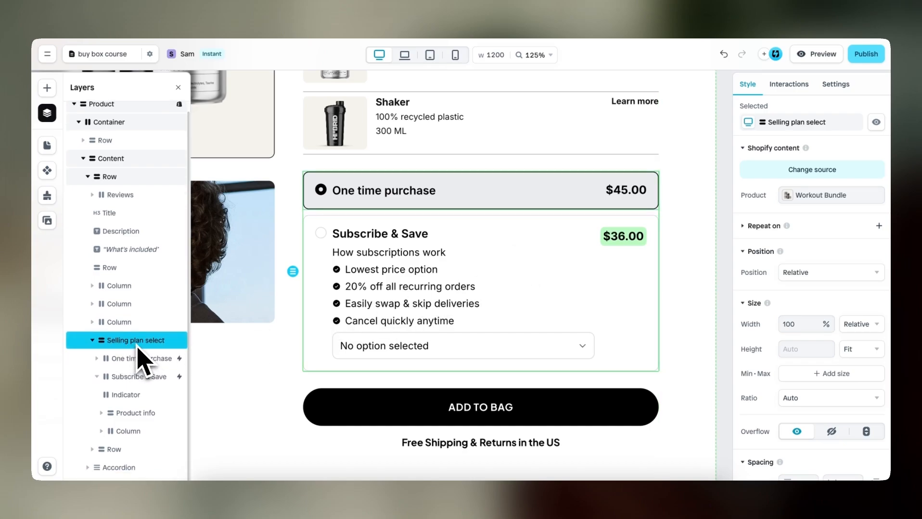
scroll(804, 274, "down", 6)
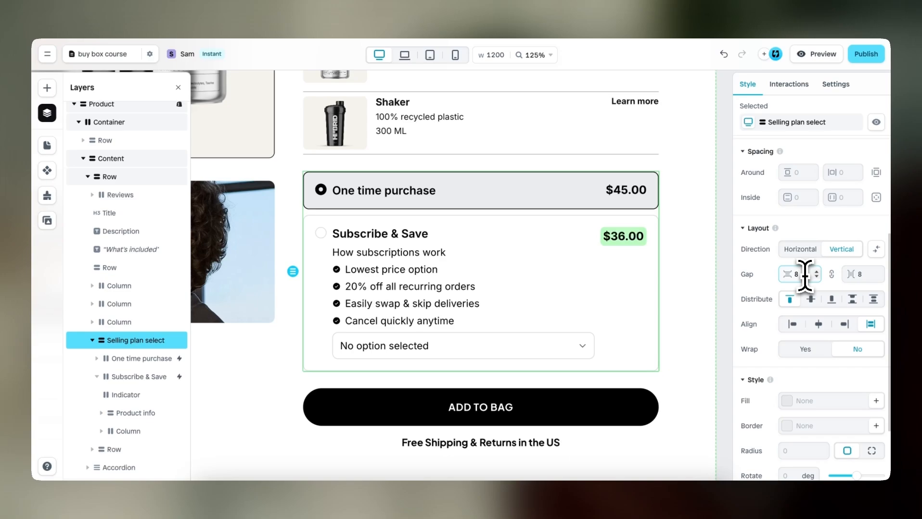
left_click_drag(805, 277, 783, 276)
type("0")
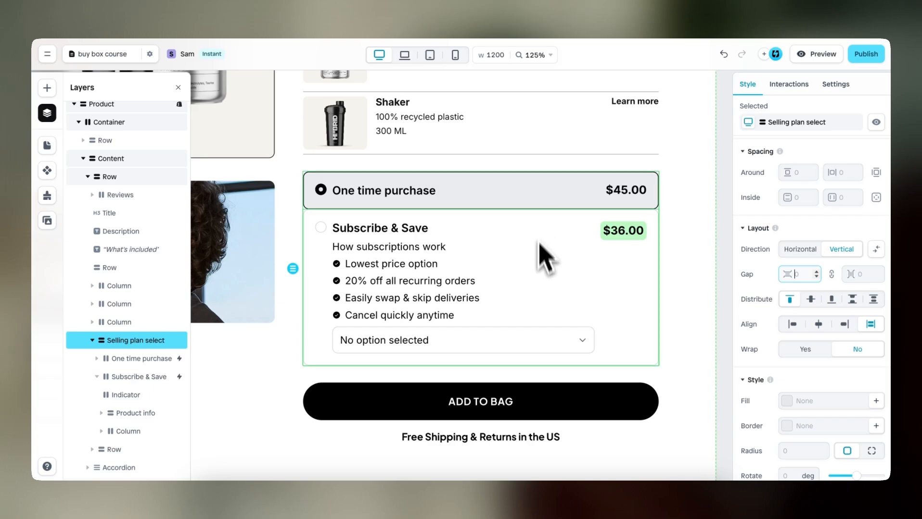
Give the One time purchase option an outside bottom spacing of 8
left_click(553, 204)
scroll(782, 368, "down", 5)
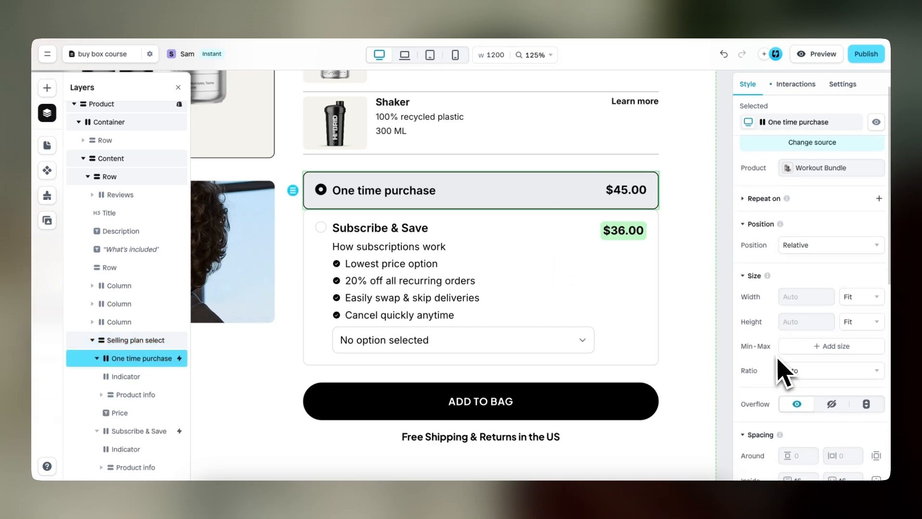
left_click(876, 319)
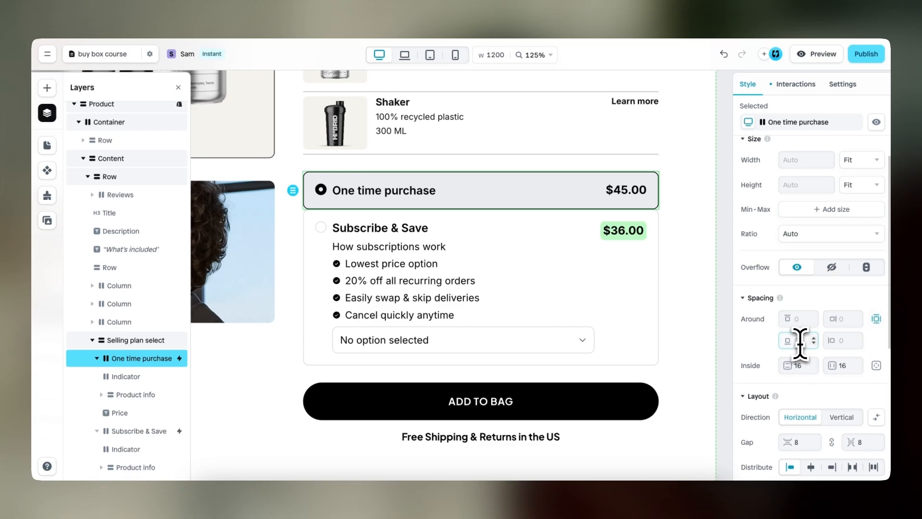
type("8")
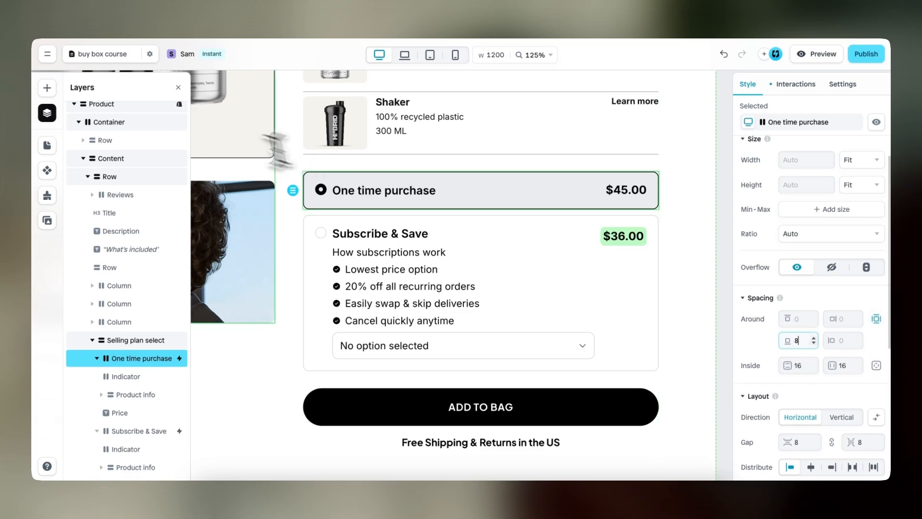
Insert a Row between the One time purchase and Subscribe & Save options
left_click(47, 88)
mouse_move(131, 202)
left_click_drag(131, 201, 340, 216)
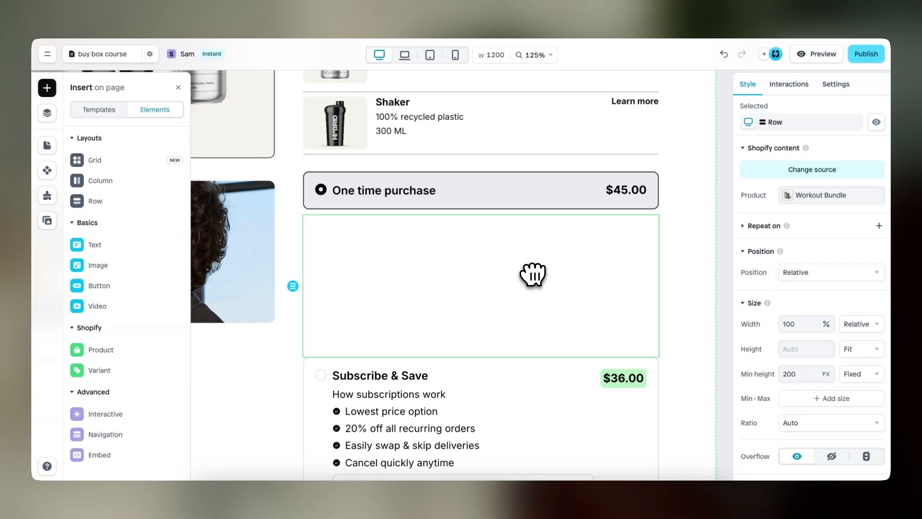
Set the new row's height to 30 px and clear its minimum height
scroll(792, 327, "down", 3)
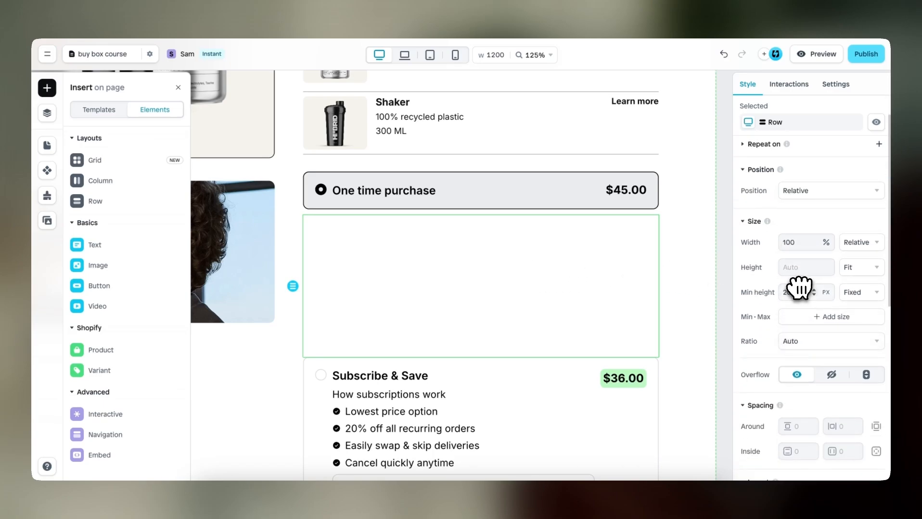
left_click(795, 270)
left_click(796, 292)
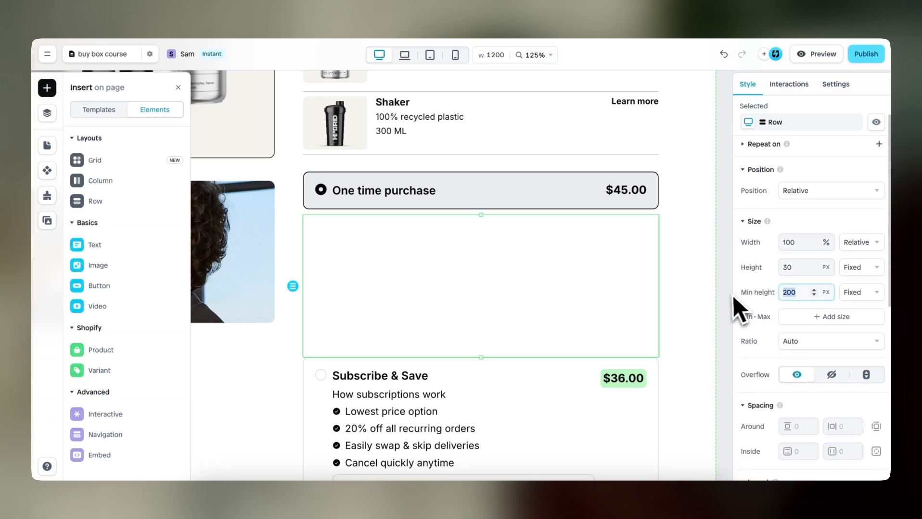
key("BackSpace")
Fill the new row with the light green Color 9 style
scroll(743, 327, "down", 8)
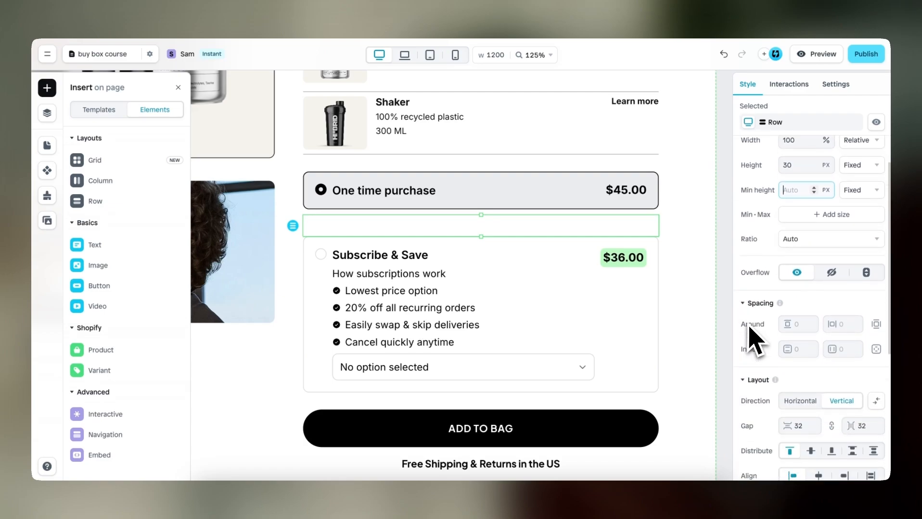
scroll(749, 332, "down", 3)
left_click(785, 336)
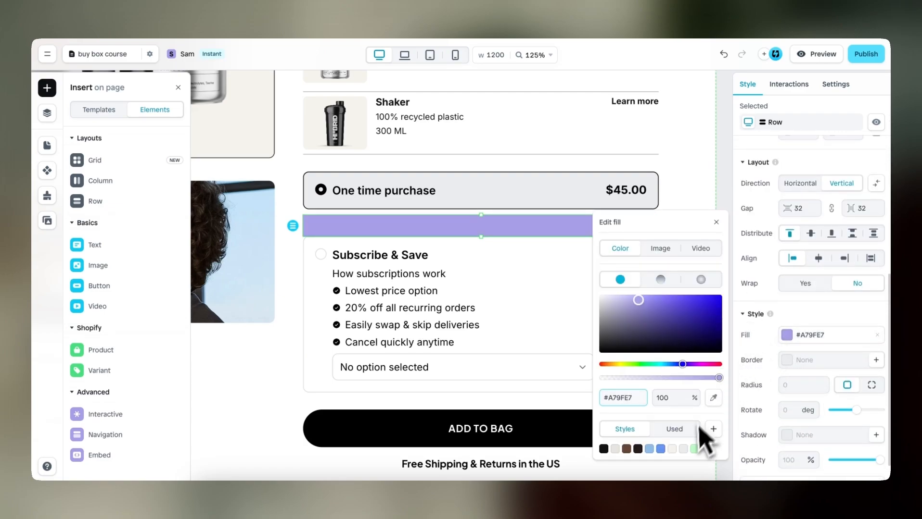
left_click(695, 448)
left_click(716, 222)
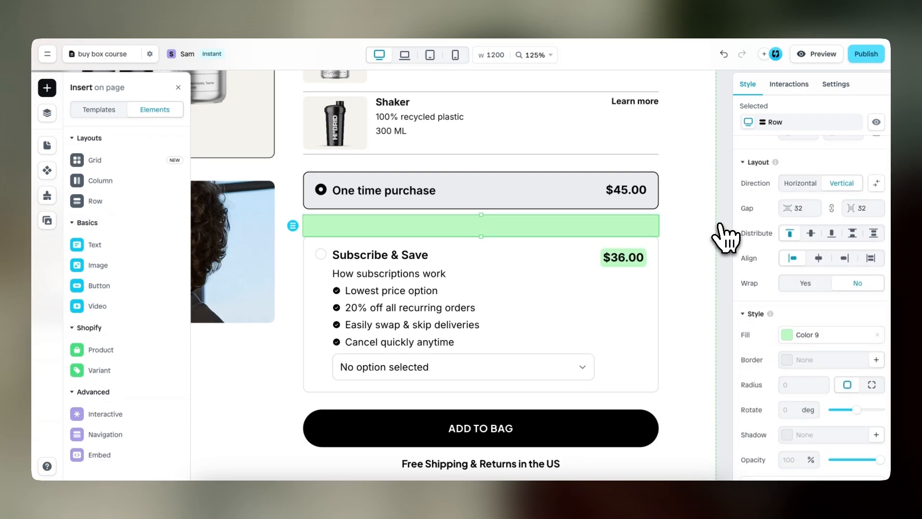
Copy the "How subscriptions work" description into the green row
left_click(414, 275)
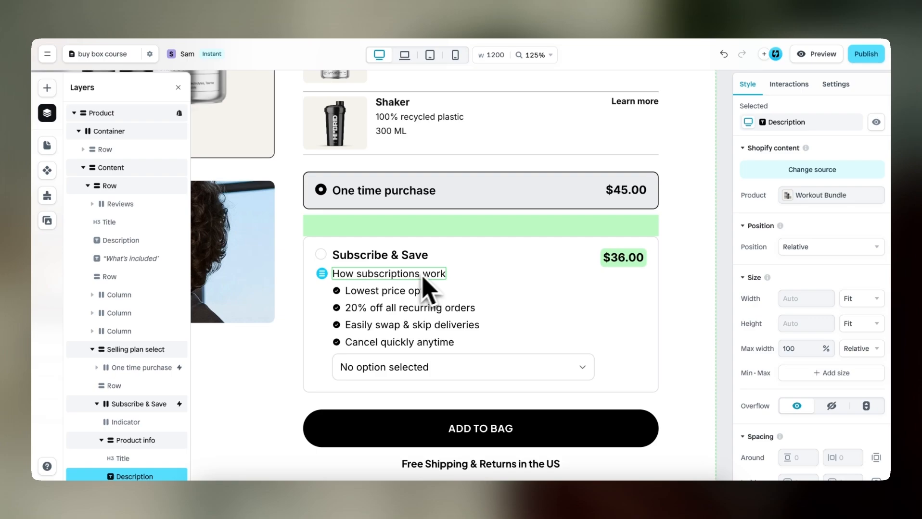
left_click(484, 232)
key("ctrl+v")
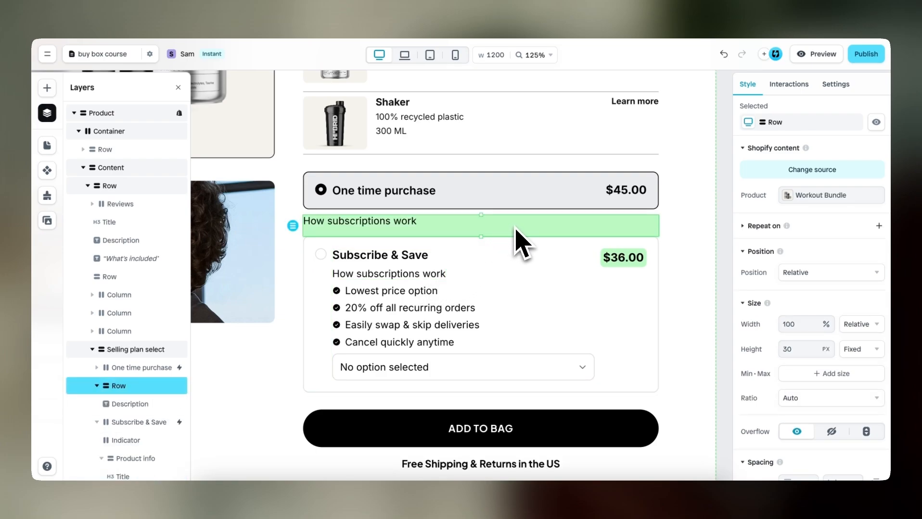
Replace the copied description's text in the green row with "Save 20% on every delivery"
left_click(393, 225)
double_click(392, 226)
key("ctrl+a")
key("BackSpace")
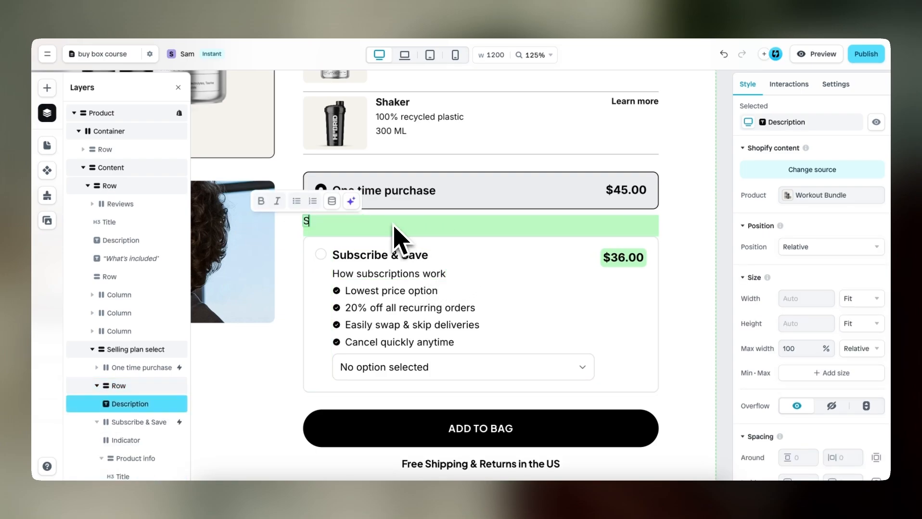
type("Save 20% on")
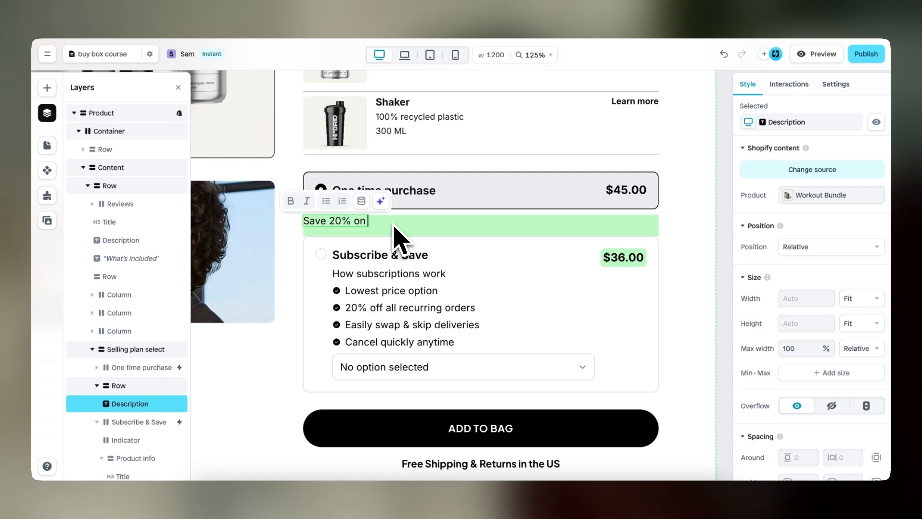
type(" every delivery")
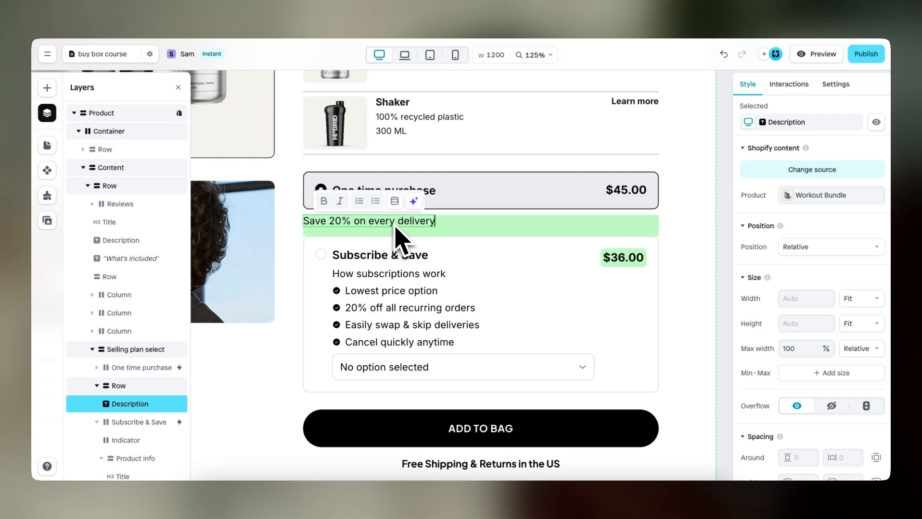
key("Escape")
Center the green row's content both vertically and horizontally
left_click(516, 234)
scroll(765, 327, "down", 4)
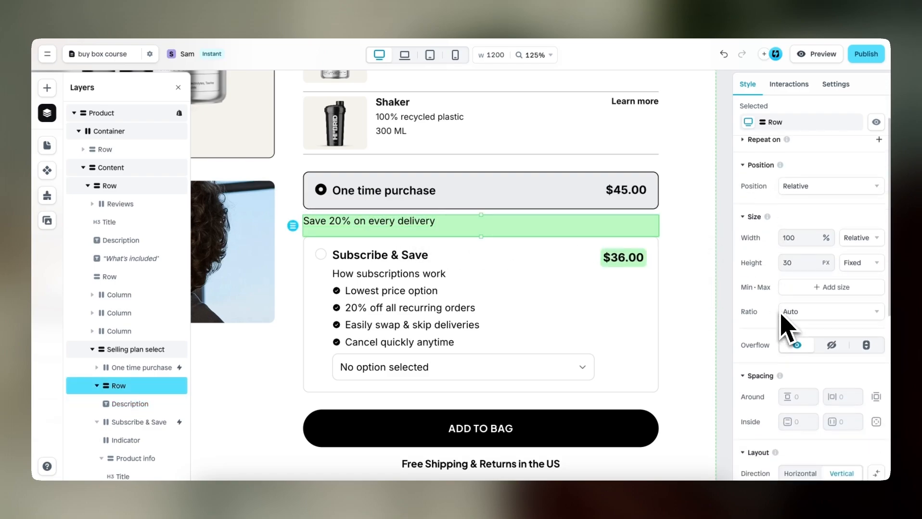
scroll(771, 349, "down", 3)
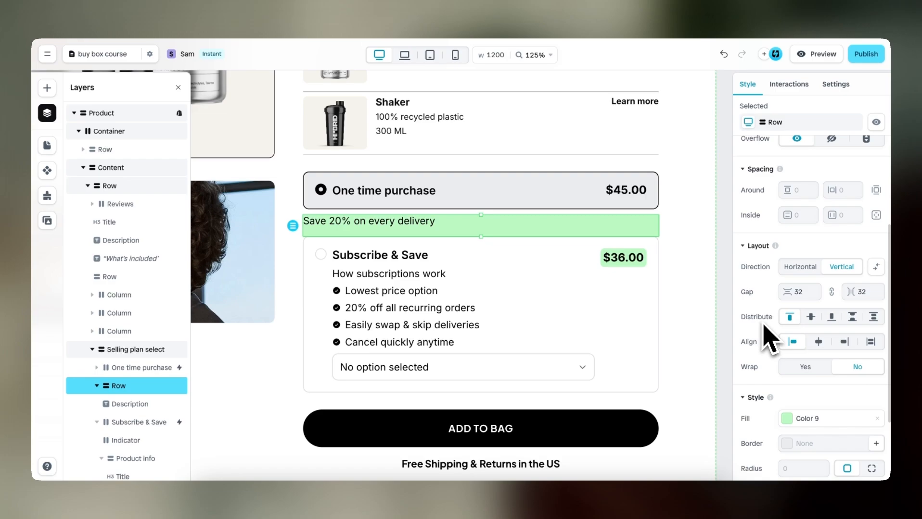
left_click(811, 319)
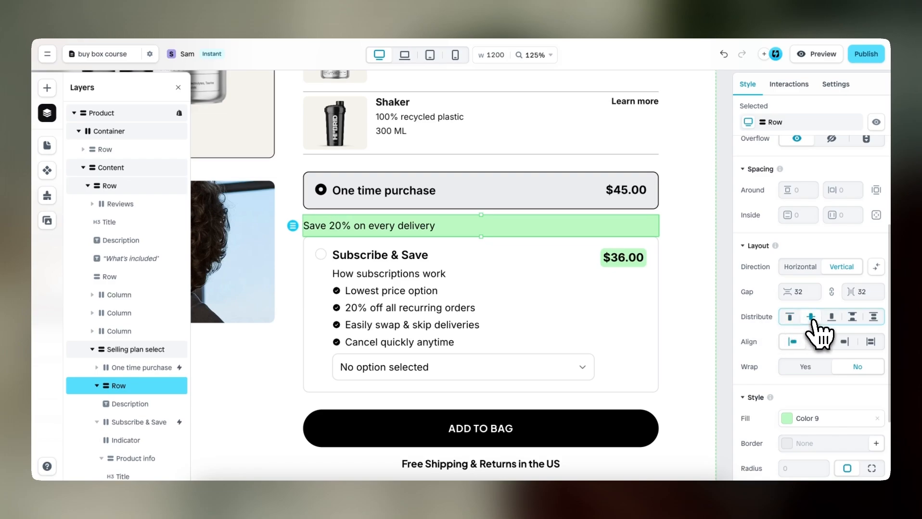
left_click(819, 342)
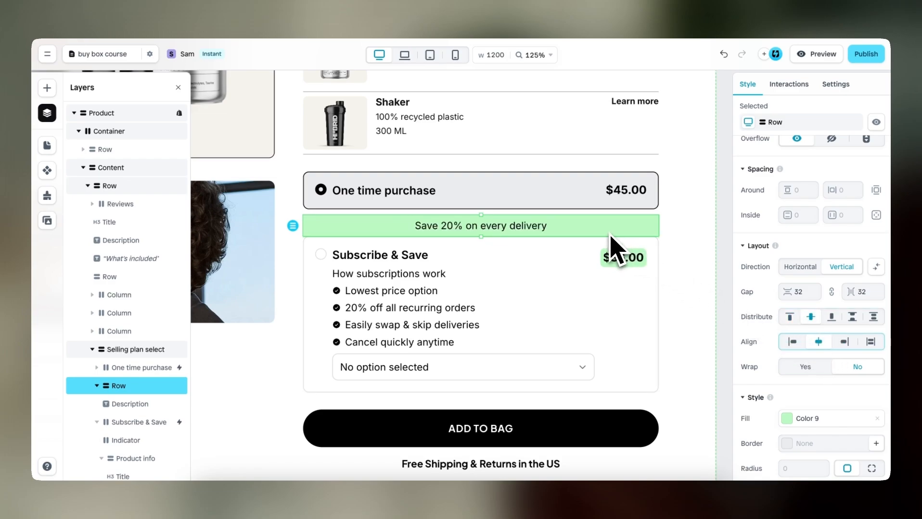
Set individual corner radii on the Subscribe & Save option, removing the radius from both upper corners
left_click(627, 287)
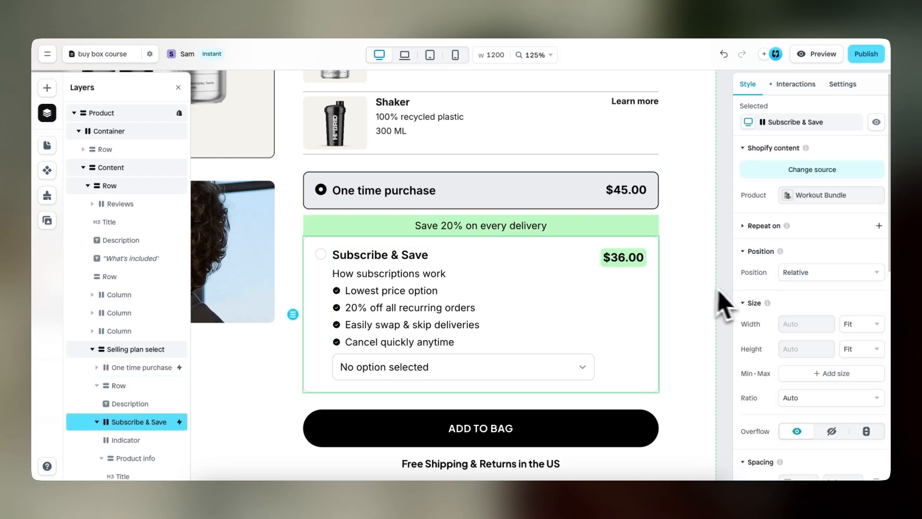
scroll(752, 354, "down", 8)
scroll(761, 351, "down", 1)
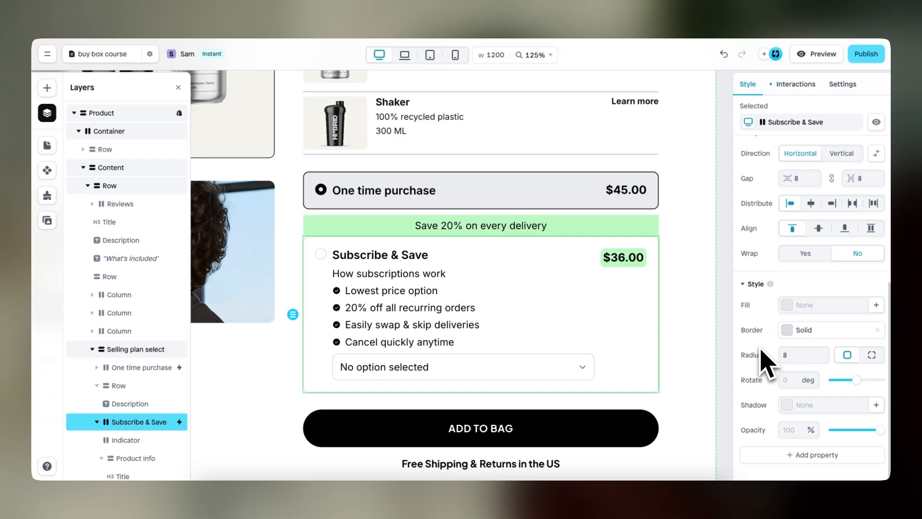
left_click(871, 356)
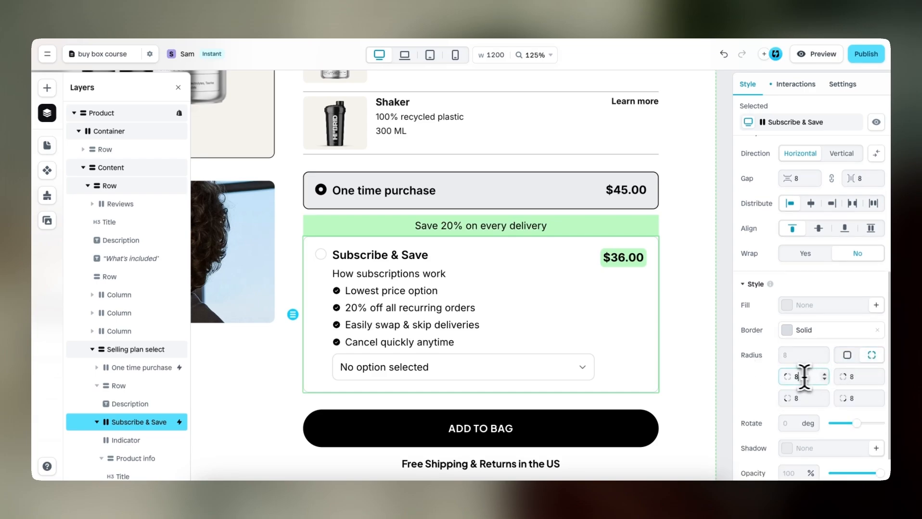
left_click_drag(804, 377, 771, 380)
left_click_drag(846, 376, 827, 378)
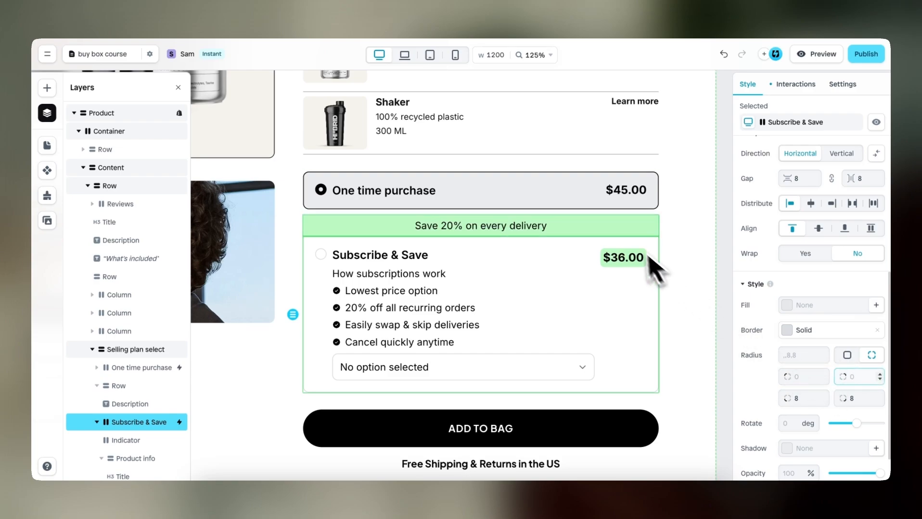
Set individual corner radii on the green row, rounding only its two upper corners
left_click(634, 232)
scroll(763, 329, "down", 8)
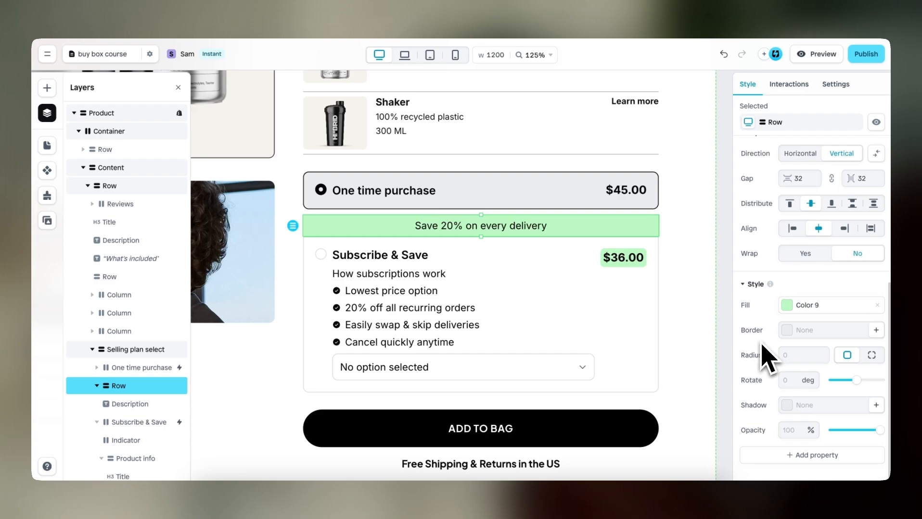
left_click(871, 355)
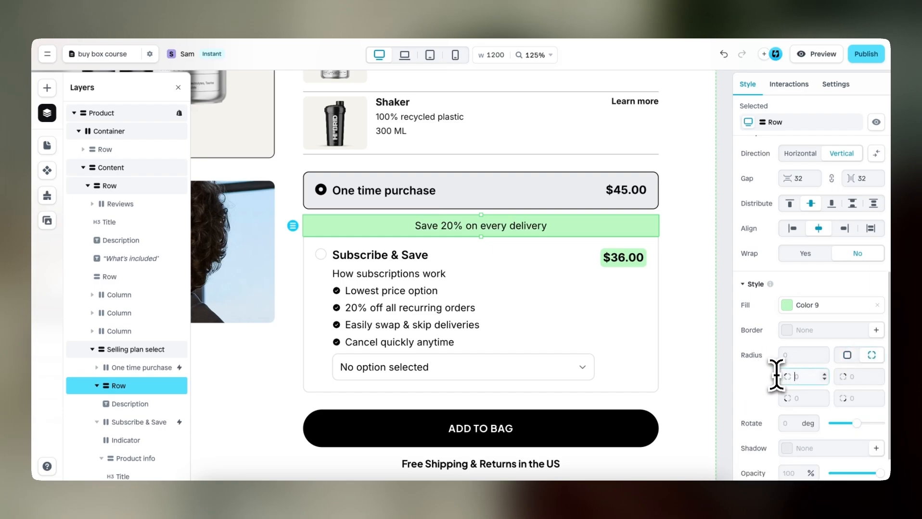
left_click(858, 376)
left_click(692, 286)
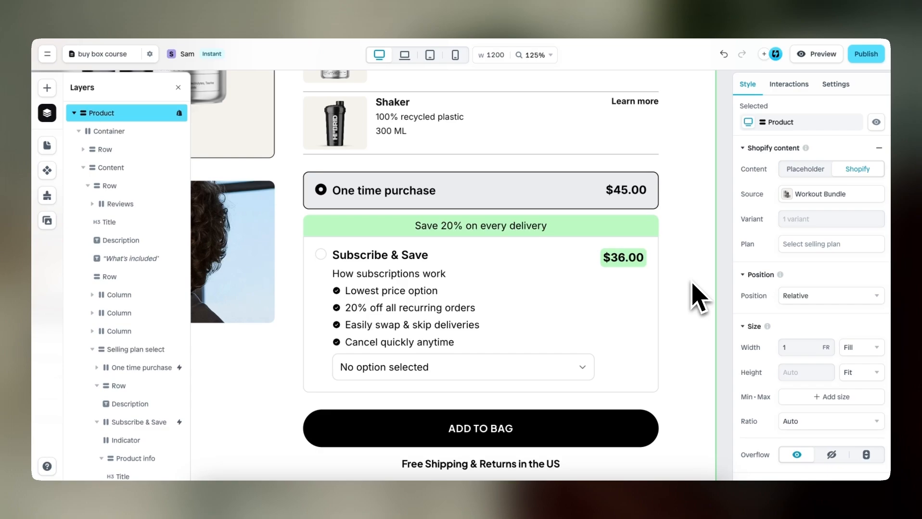
Test the plan selector in preview, choosing Subscribe & Save with the 4 week subscription with 20% discount and switching back to One time purchase
left_click(818, 56)
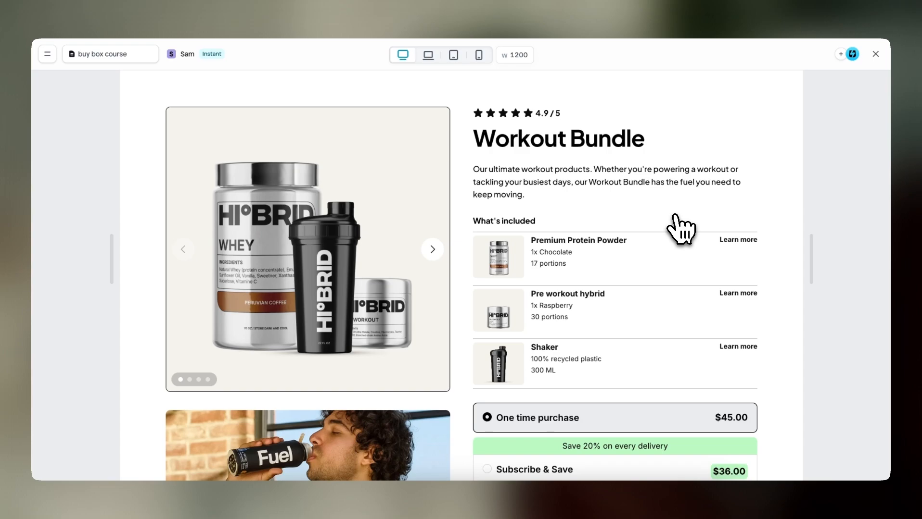
scroll(680, 230, "down", 5)
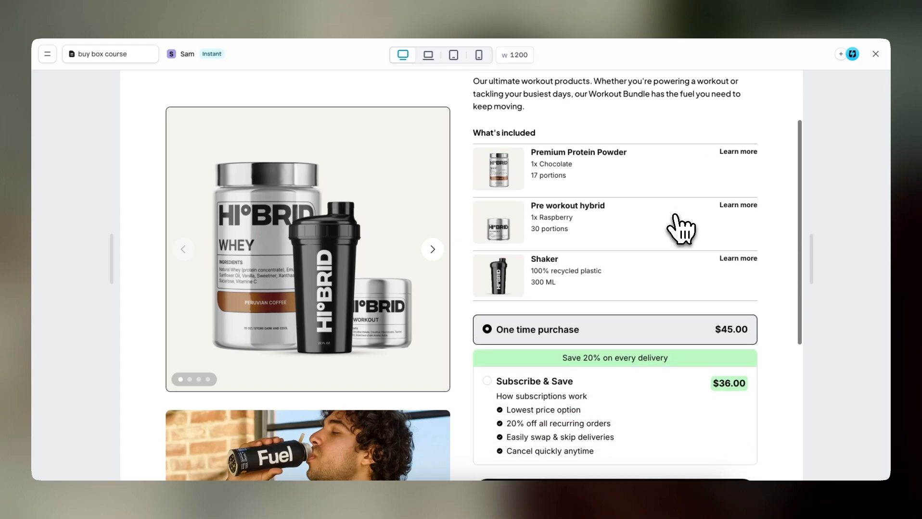
left_click(671, 295)
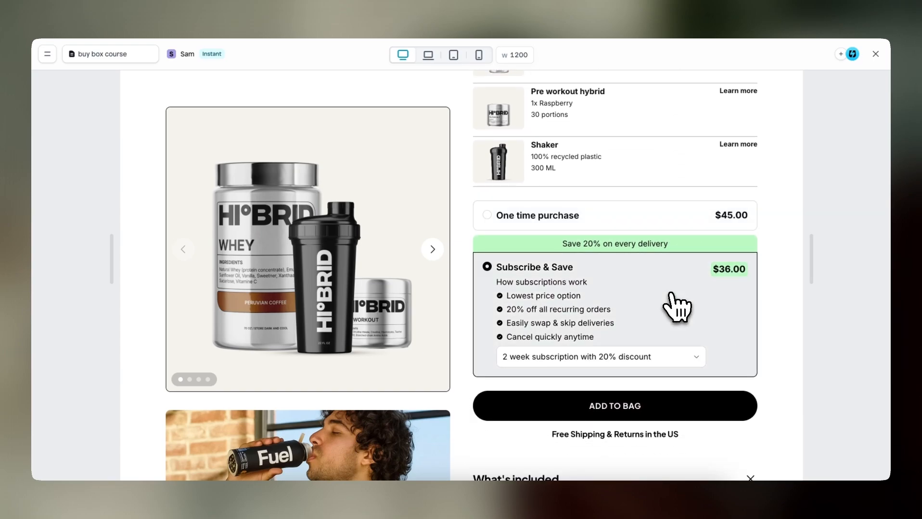
left_click(659, 357)
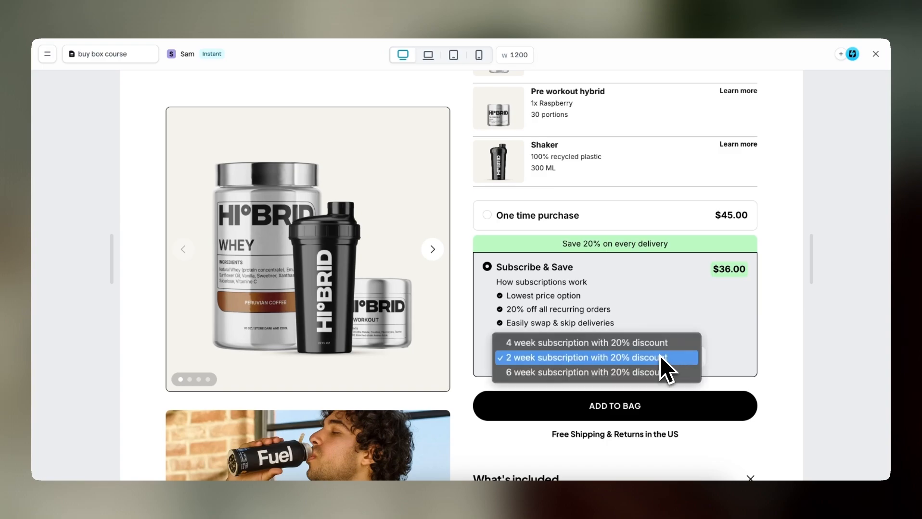
left_click(658, 348)
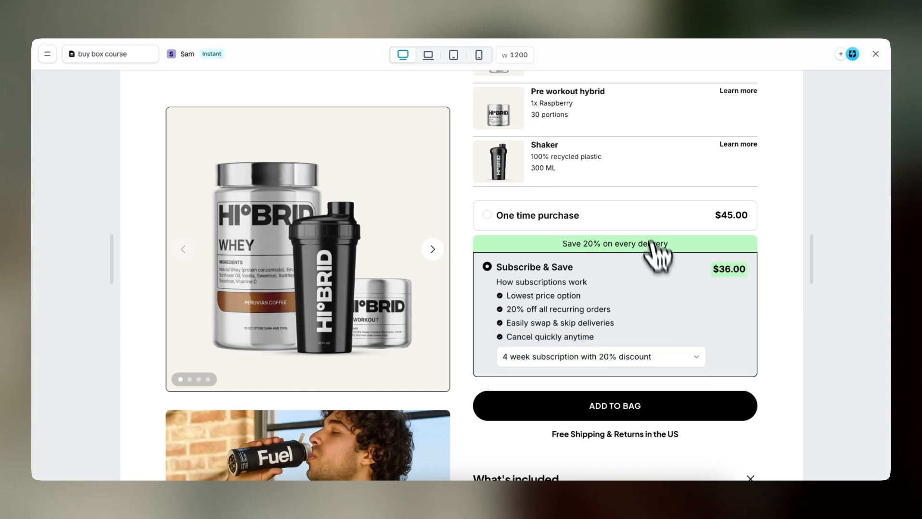
left_click(655, 222)
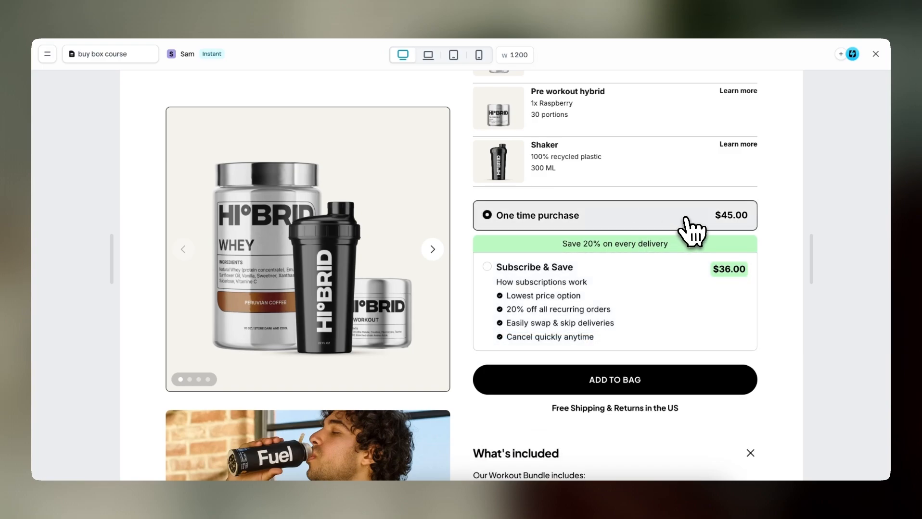
left_click(874, 55)
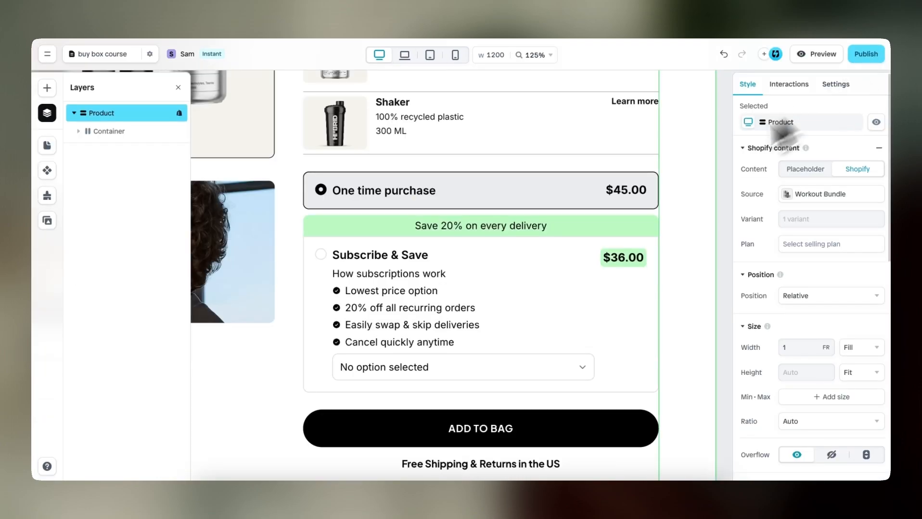
scroll(622, 227, "down", 5)
scroll(622, 228, "up", 3)
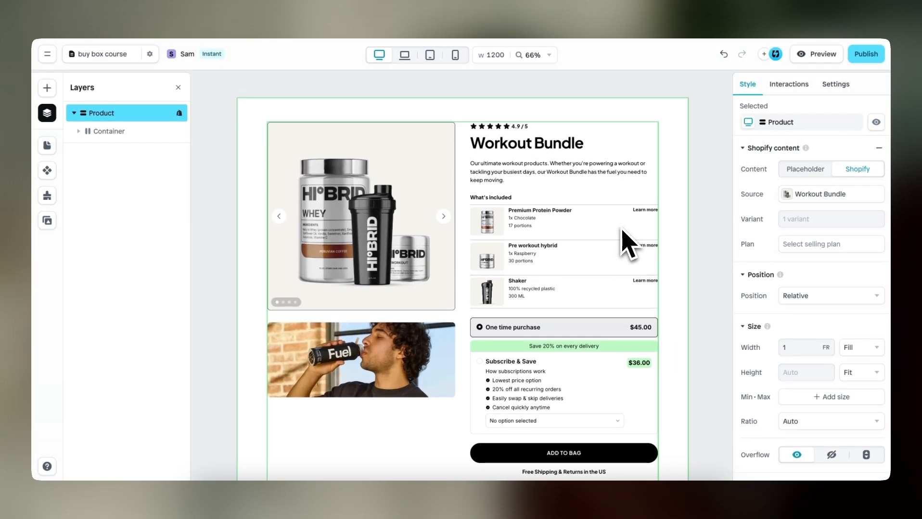
scroll(622, 227, "down", 1)
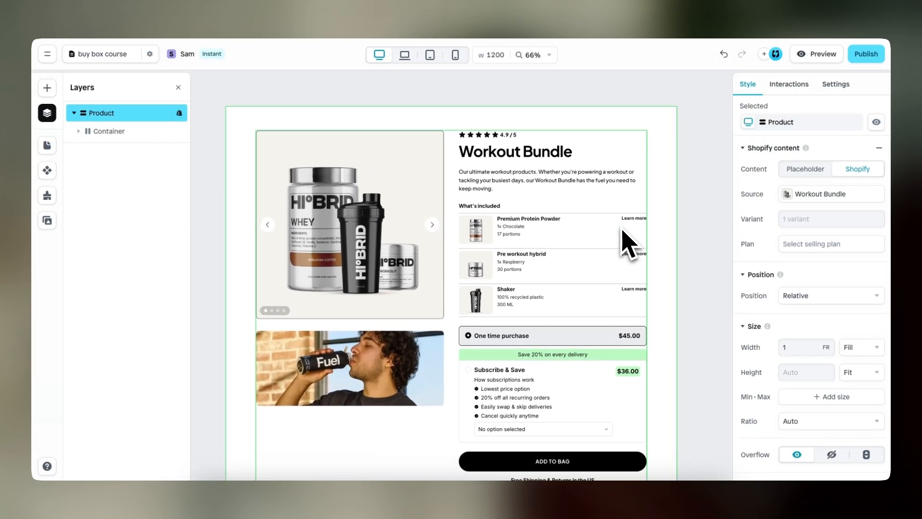